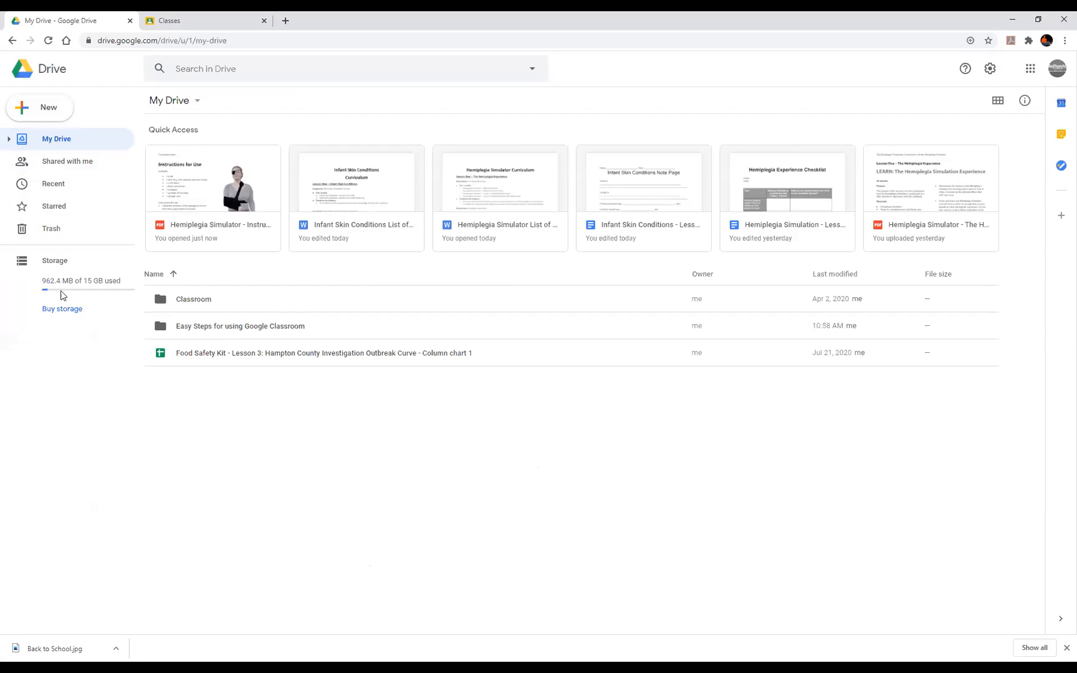
- Open the empty Easy Steps for using Google Classroom folder under My Drive and show the New menu
click(8, 140)
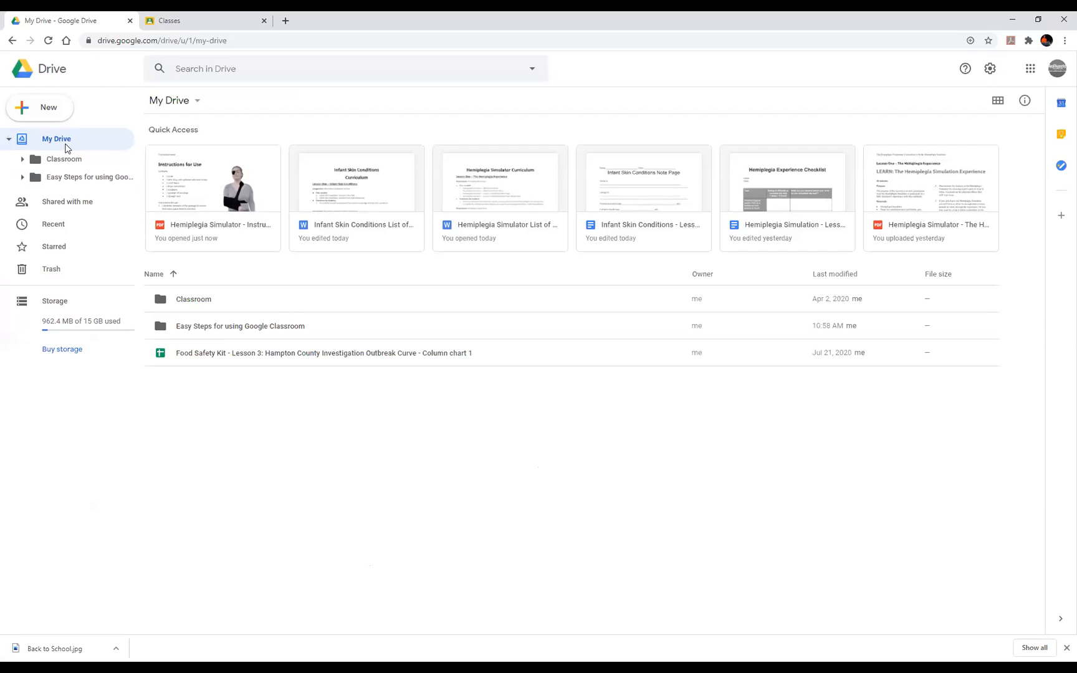
click(72, 178)
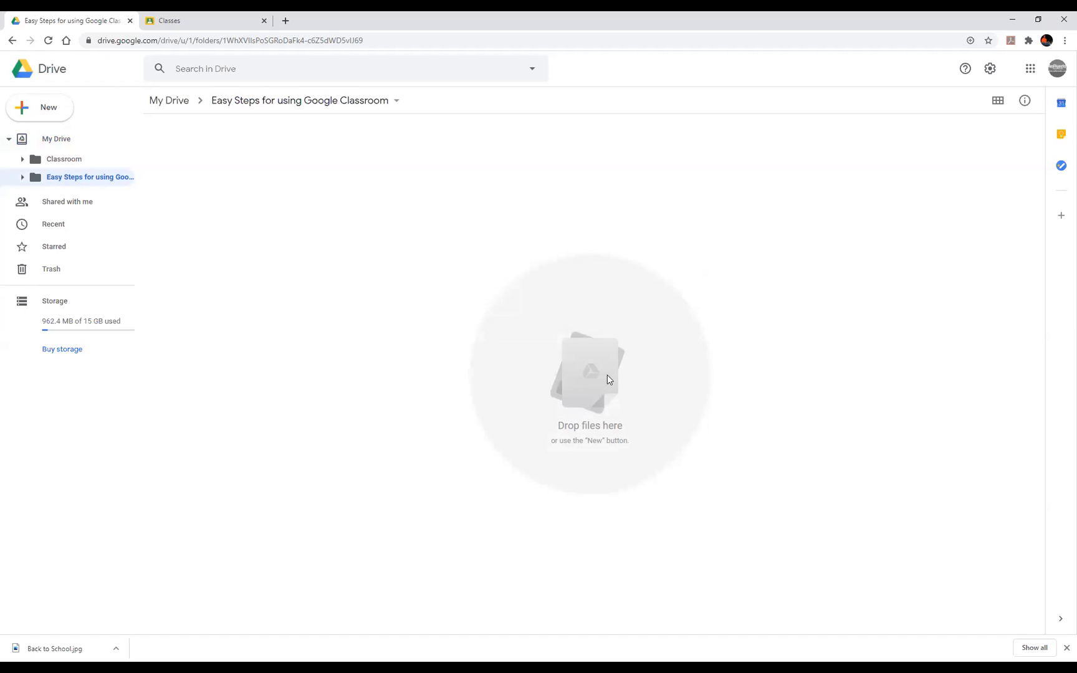
click(47, 113)
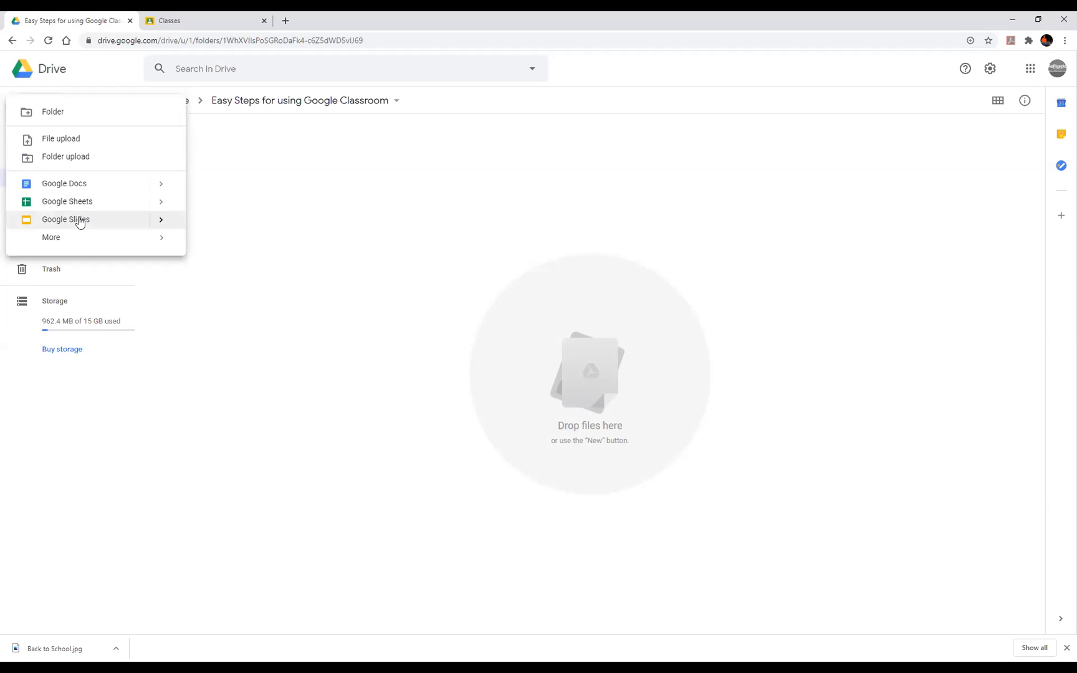
- Upload Back to School.jpg from the Desktop into the folder
click(71, 140)
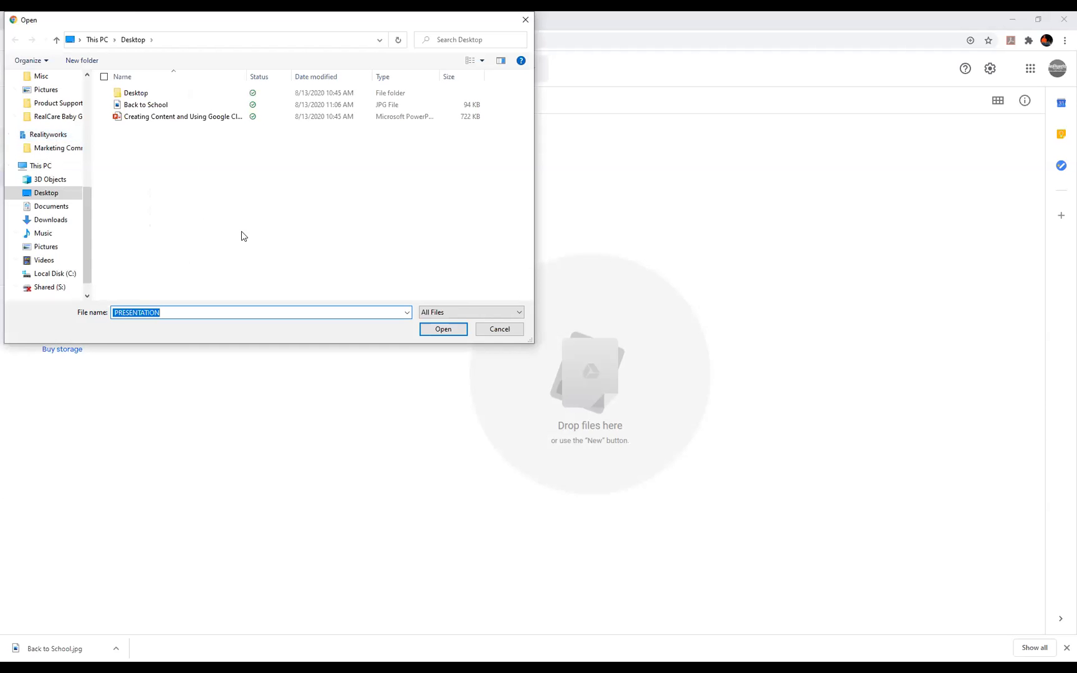
click(149, 107)
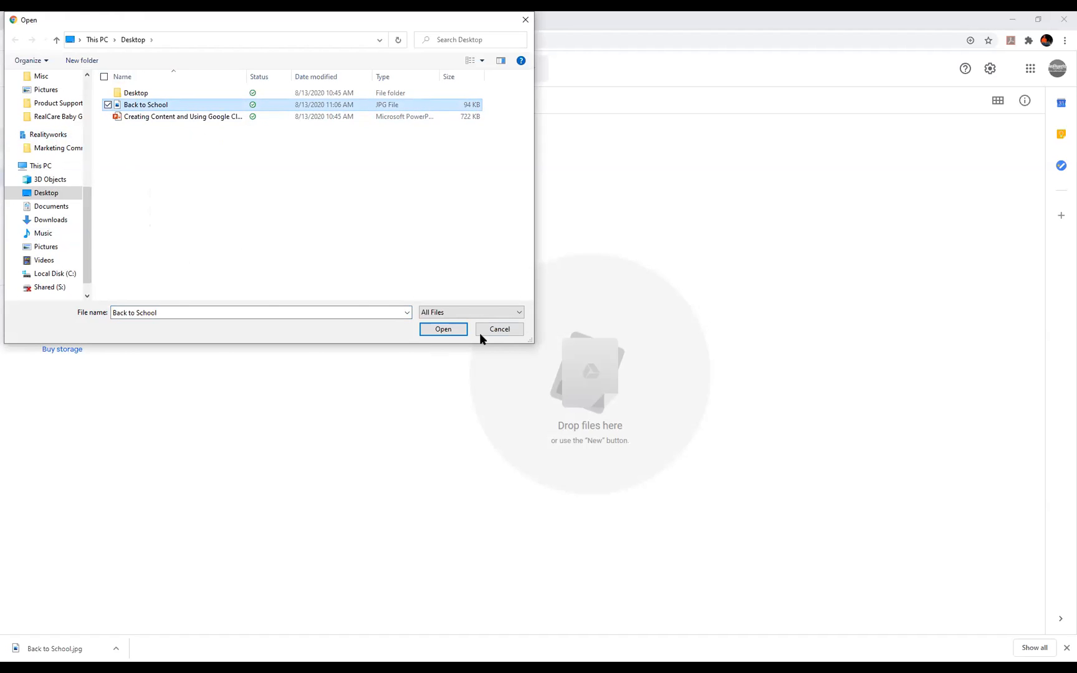
click(453, 331)
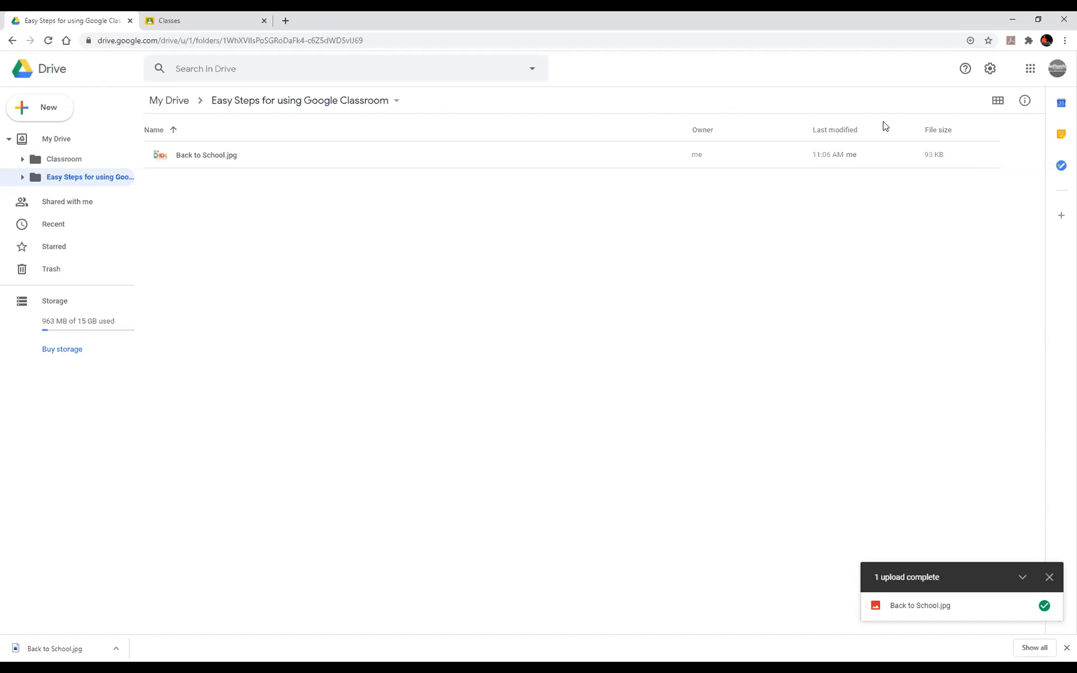
- Turn on Convert uploads to Google Docs format in Drive settings, then return to Classroom
click(991, 70)
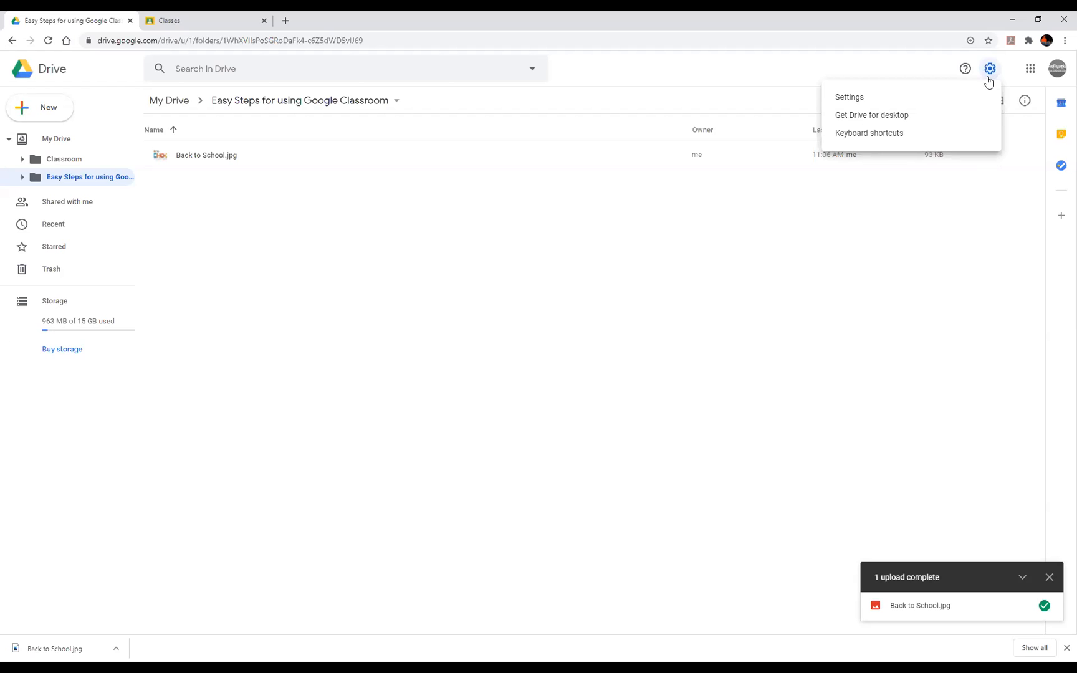
click(849, 98)
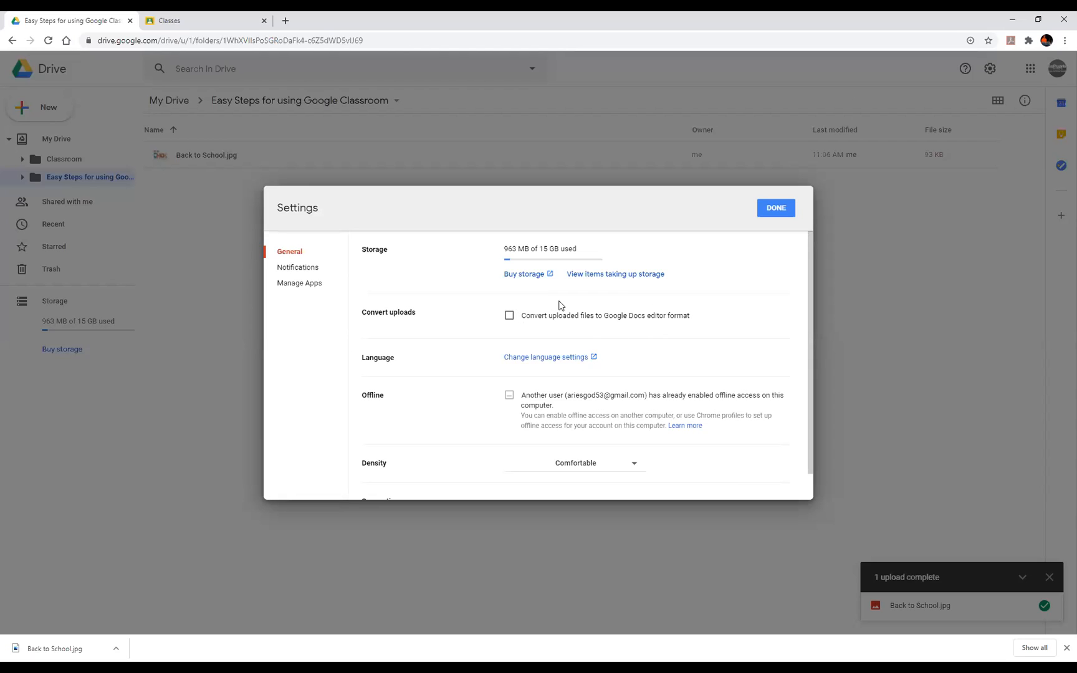
click(509, 316)
click(772, 211)
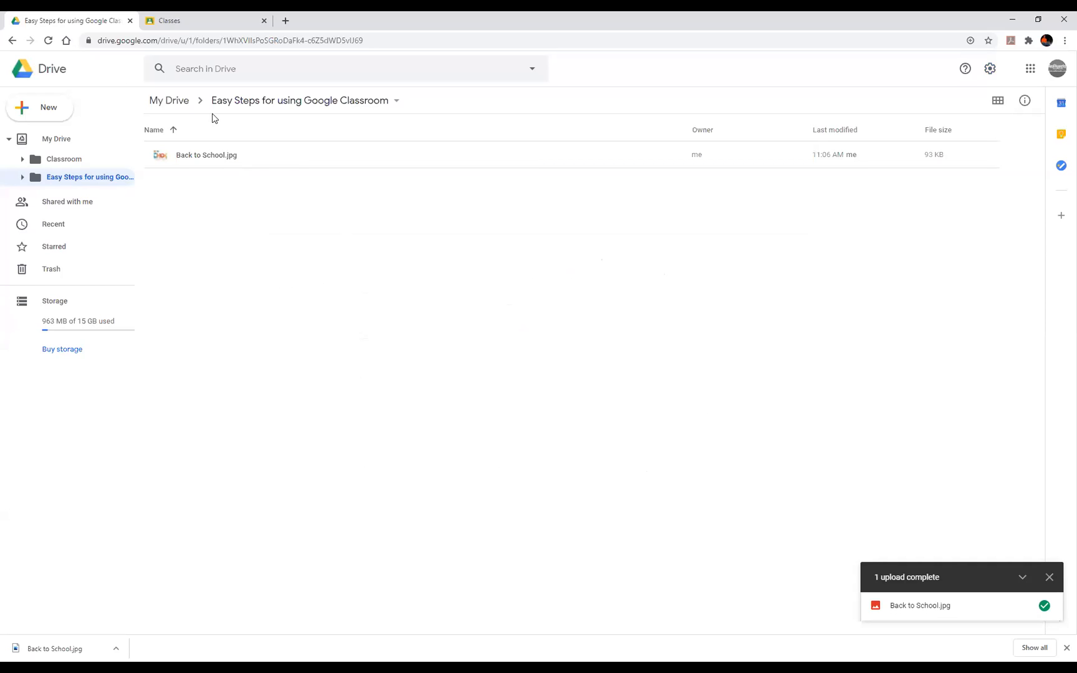
click(175, 25)
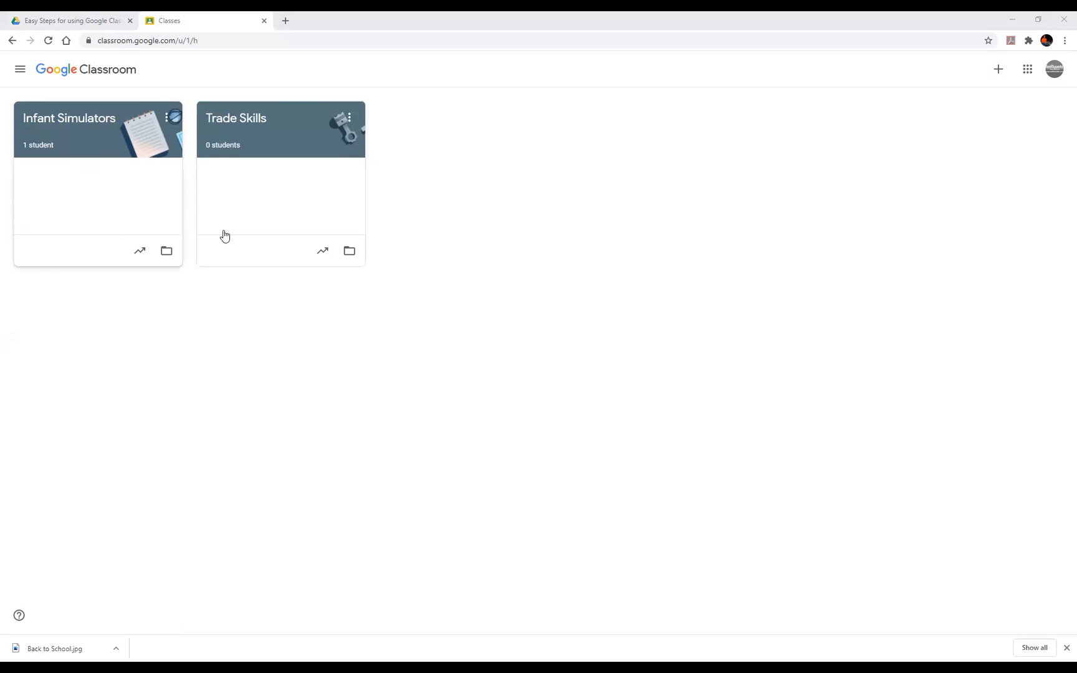
- Create class 'Easy steps for Google Class' with section 1, subject Easy Setup, room 1
click(998, 72)
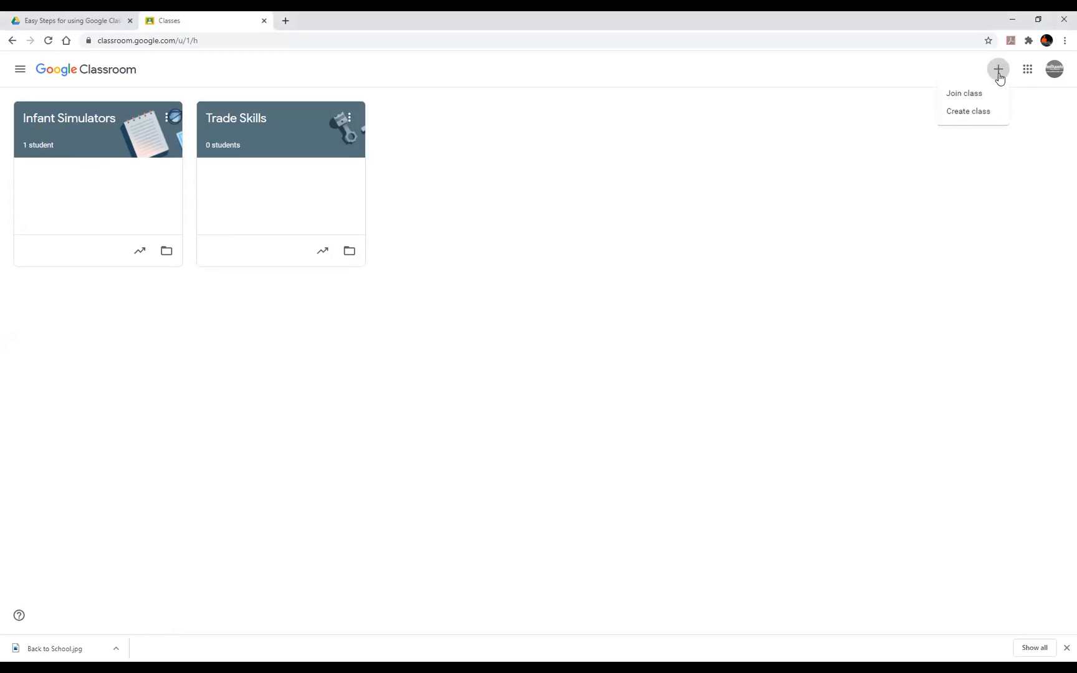
click(980, 113)
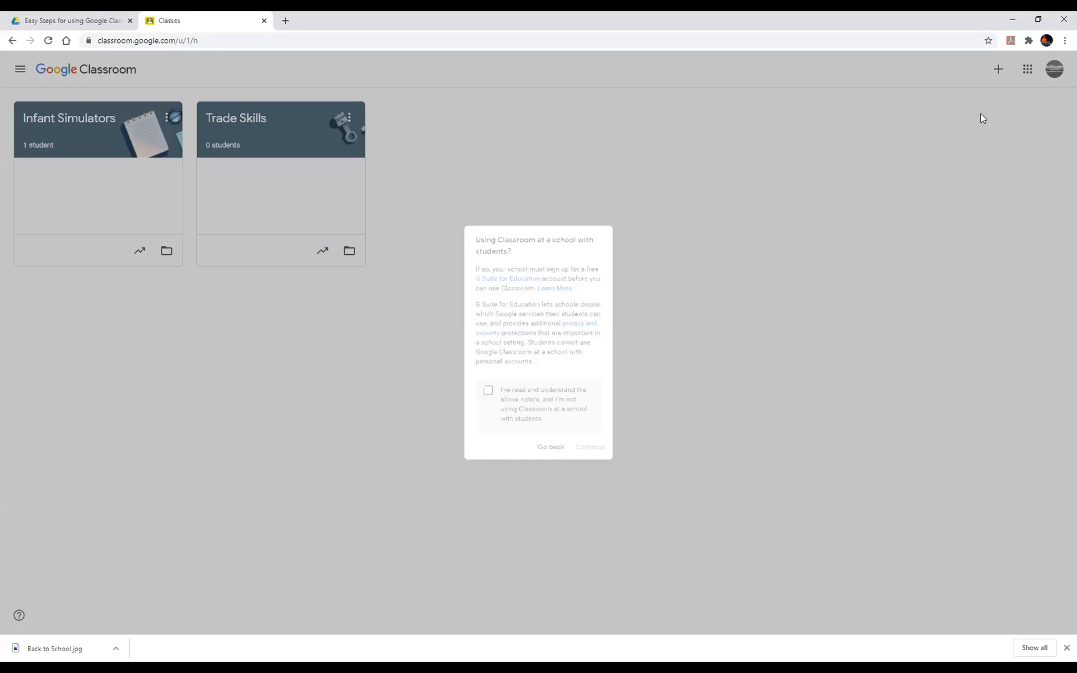
click(478, 400)
click(599, 468)
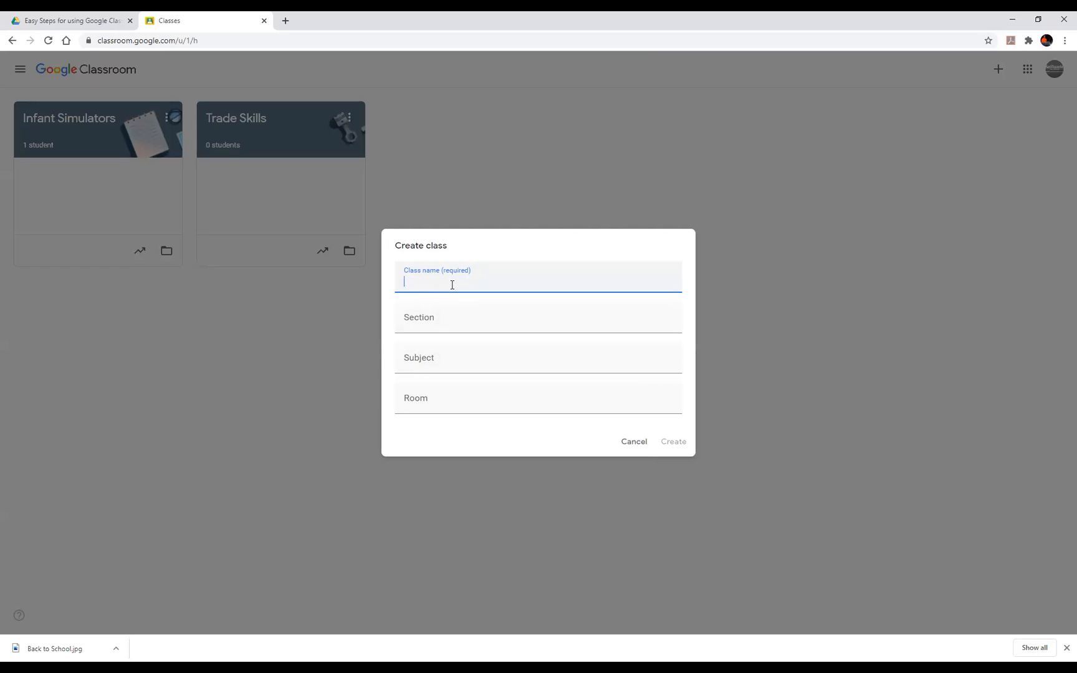
text(Easy steps for Google Class)
click(444, 320)
text(1)
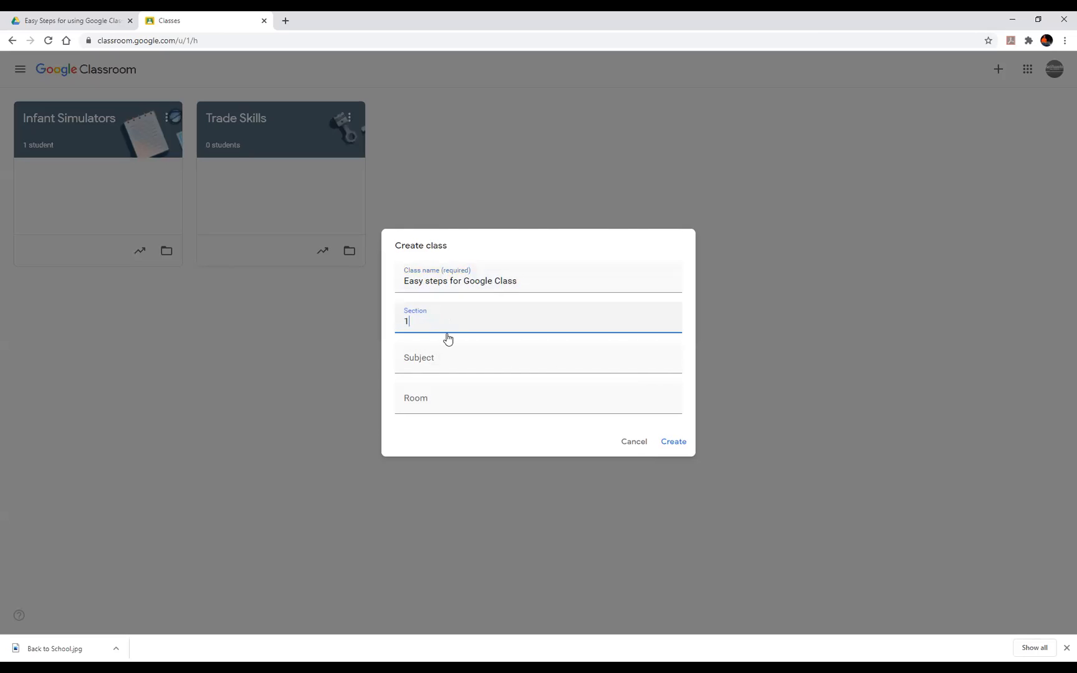
click(450, 369)
text(Easy Setup)
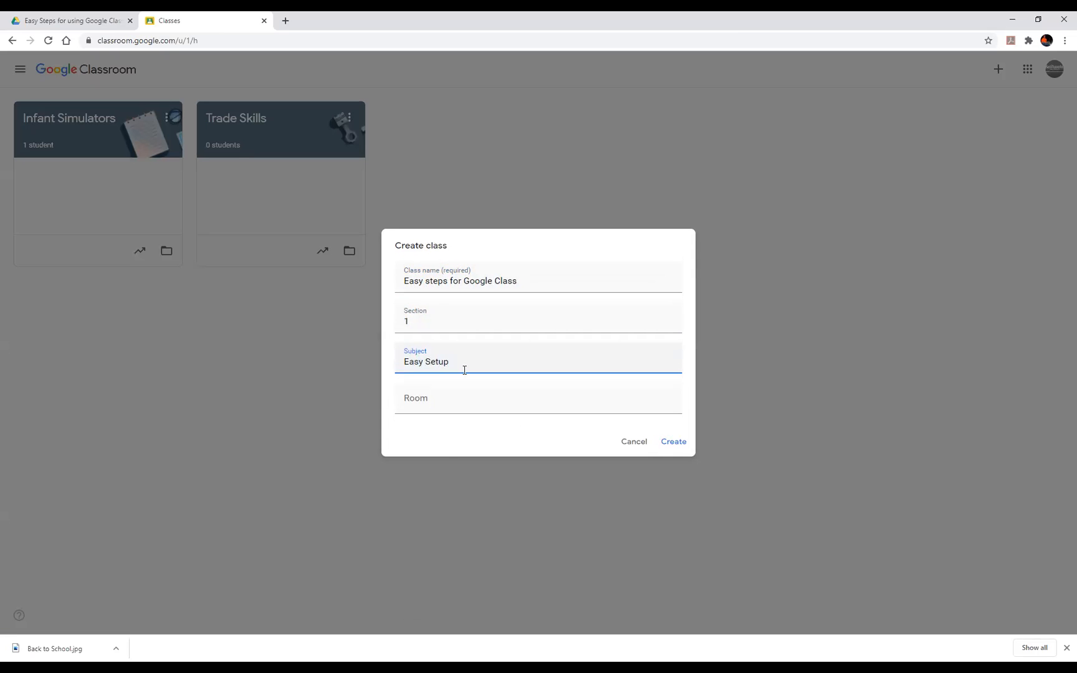
click(465, 402)
text(1)
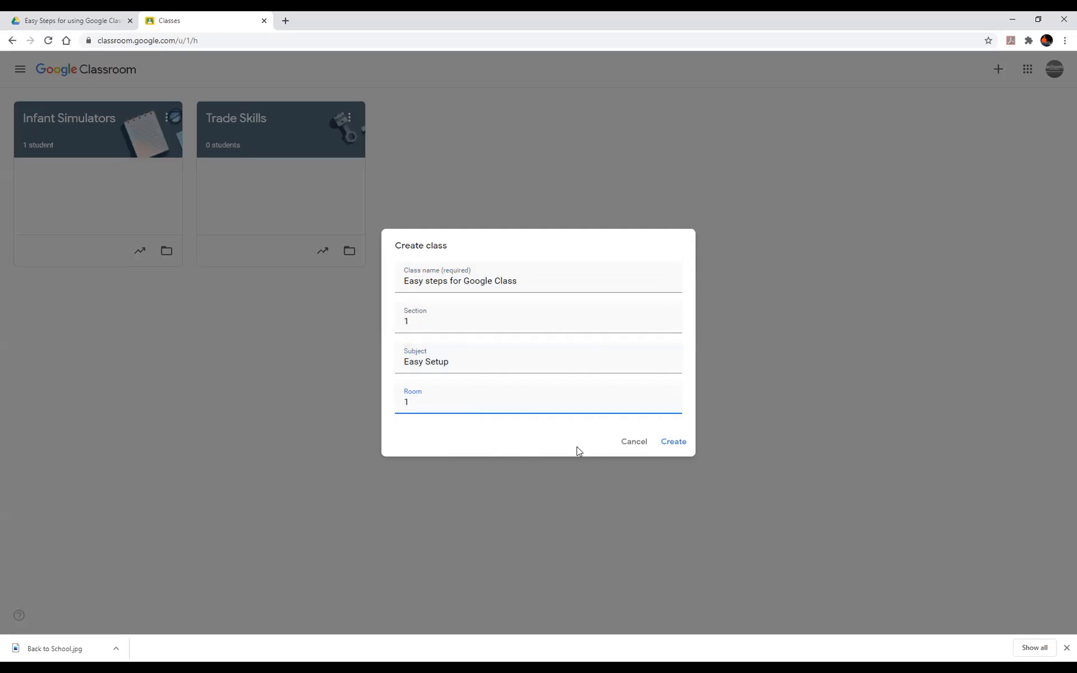
click(667, 445)
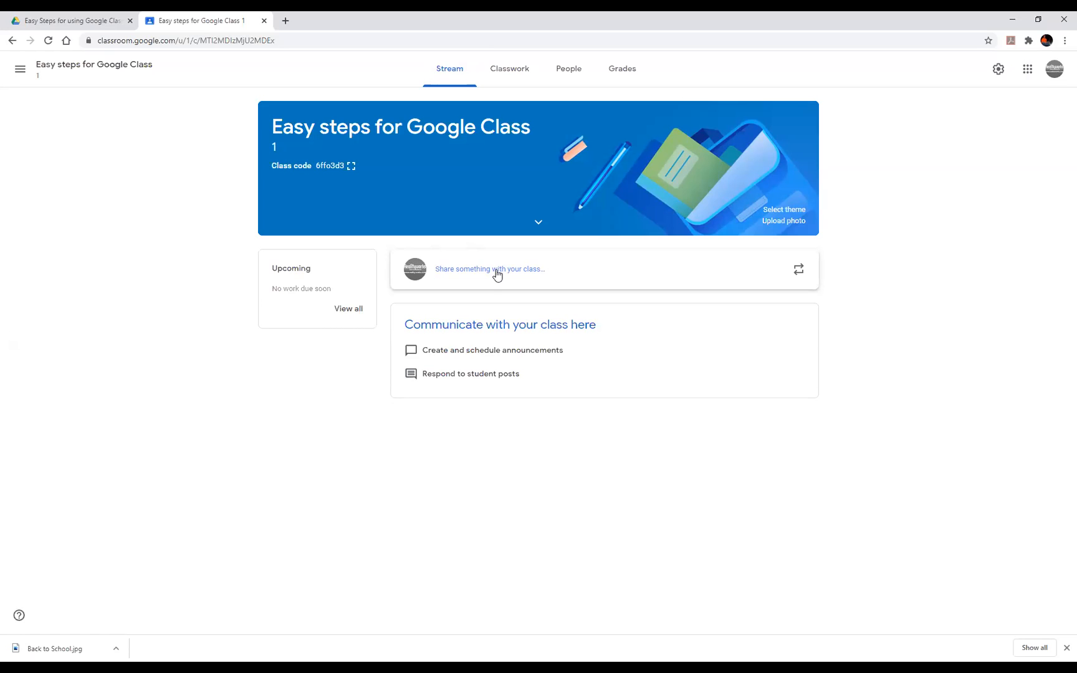
- Post a 'Welcome' announcement to the stream with Back to School.jpg from Drive attached
click(522, 278)
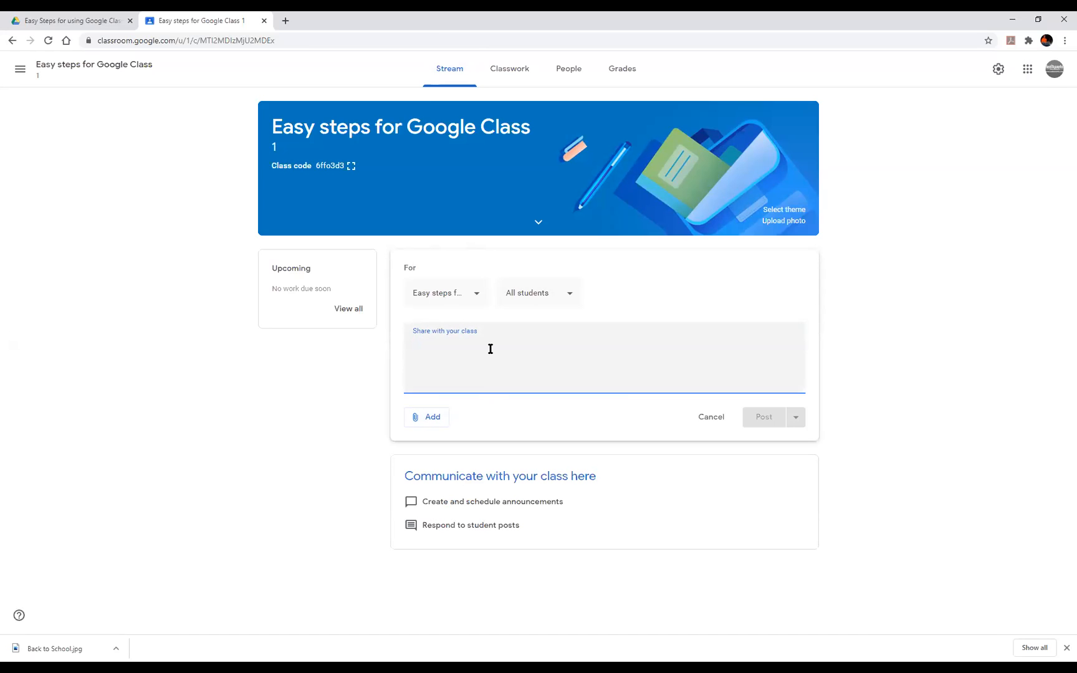
text(Wels)
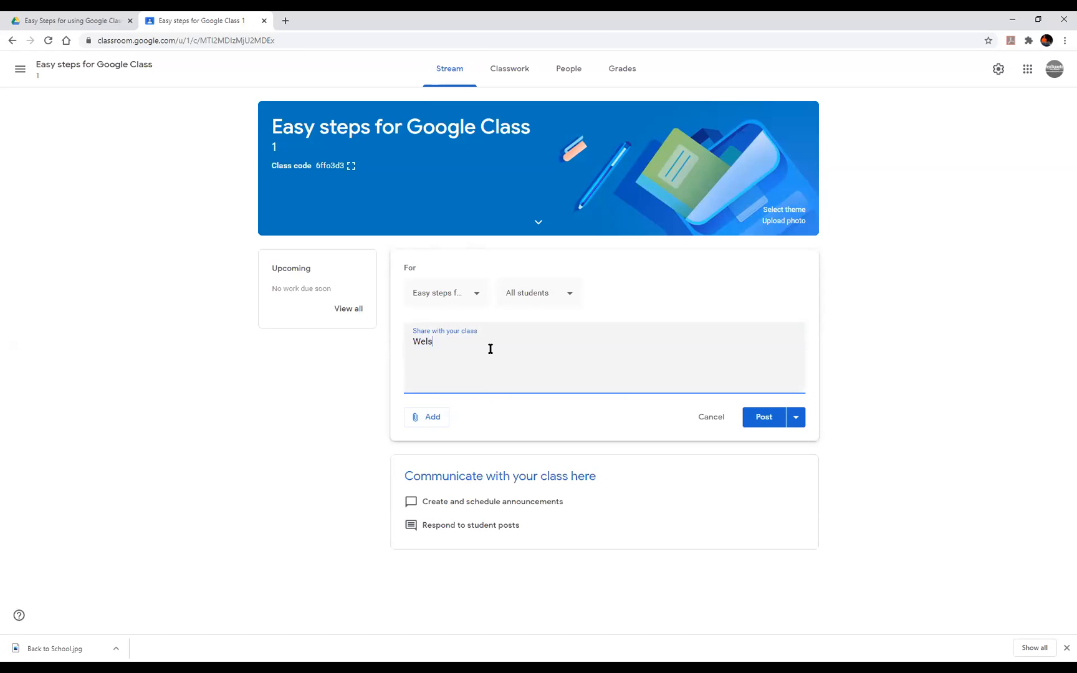
key(BackSpace)
text(come!)
click(430, 419)
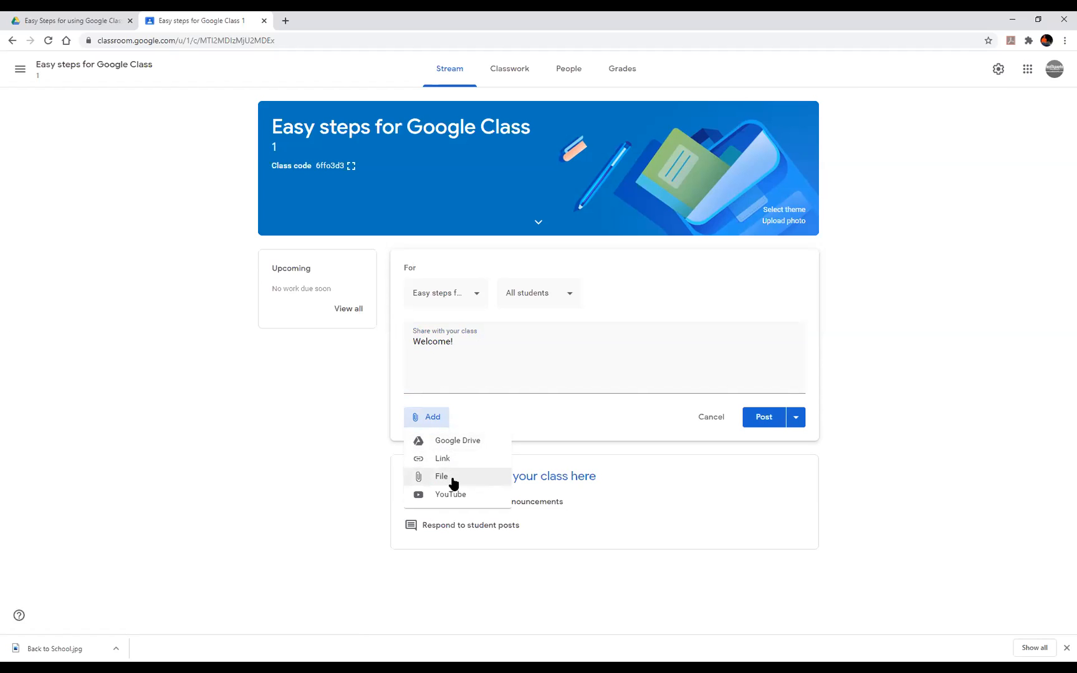
click(456, 444)
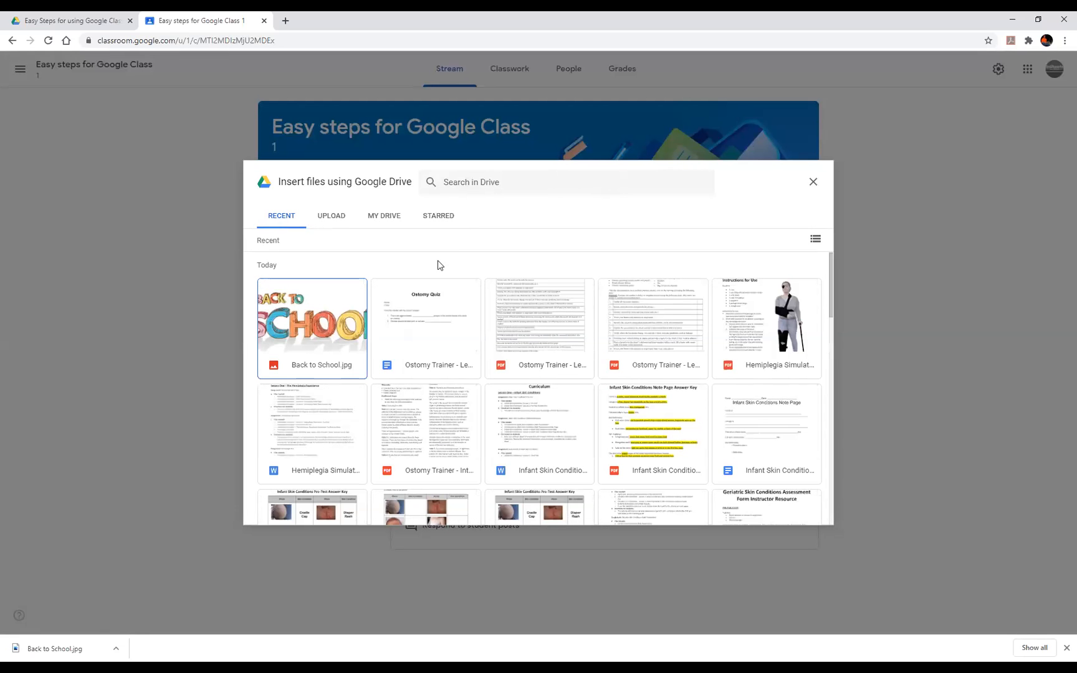
click(314, 316)
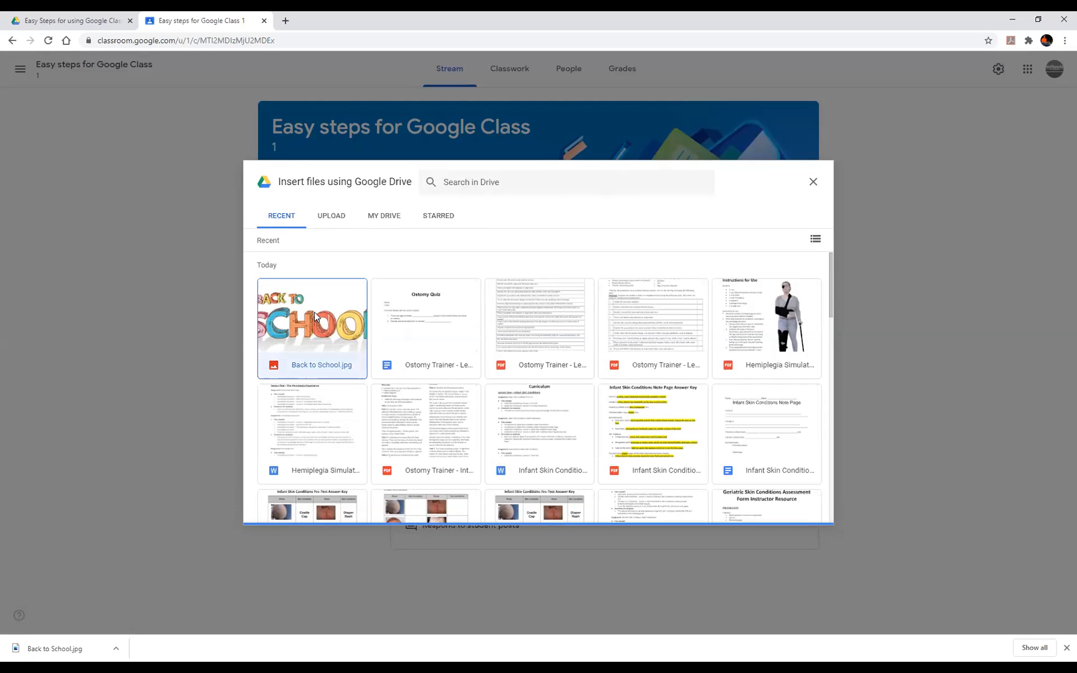
click(805, 513)
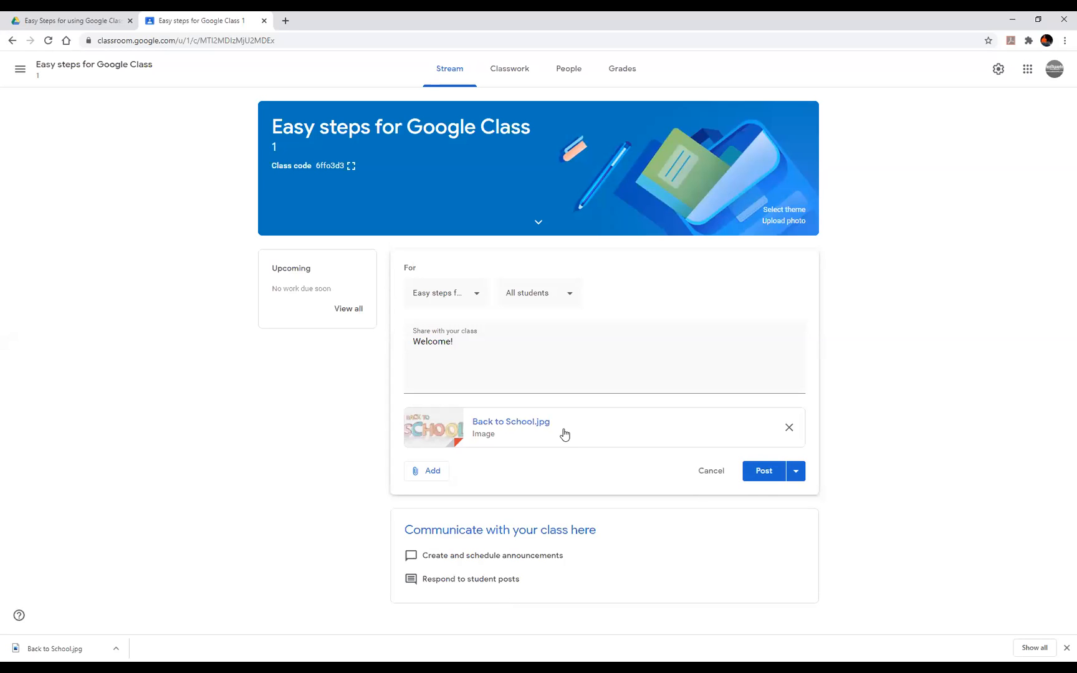
click(774, 477)
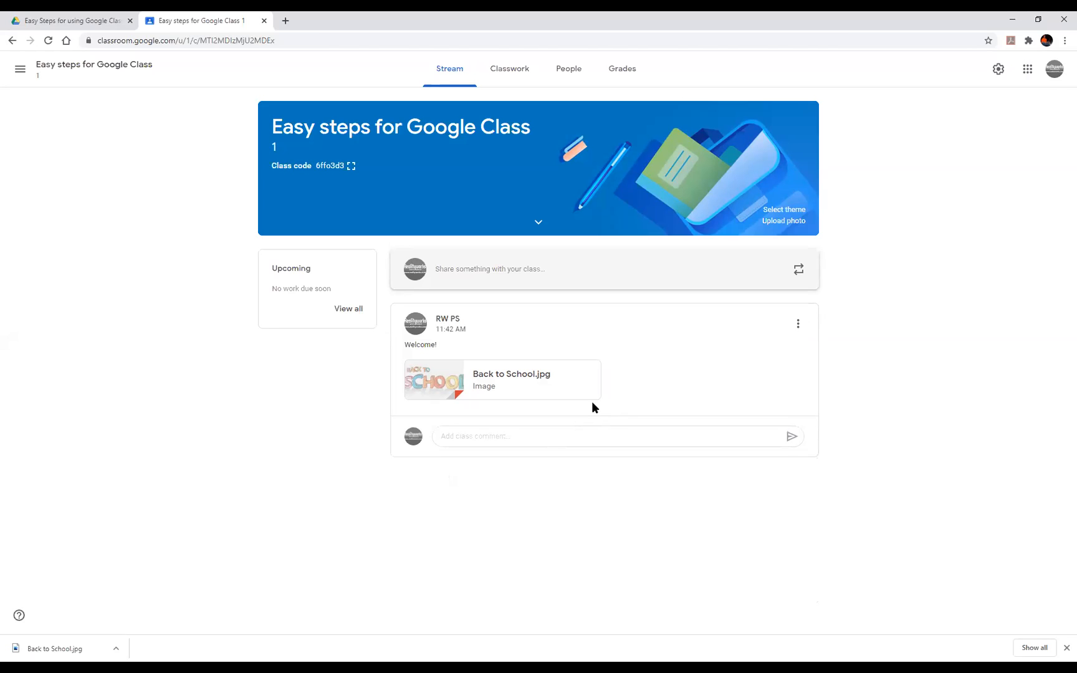
- Start a new assignment from the class's Classwork page
click(516, 72)
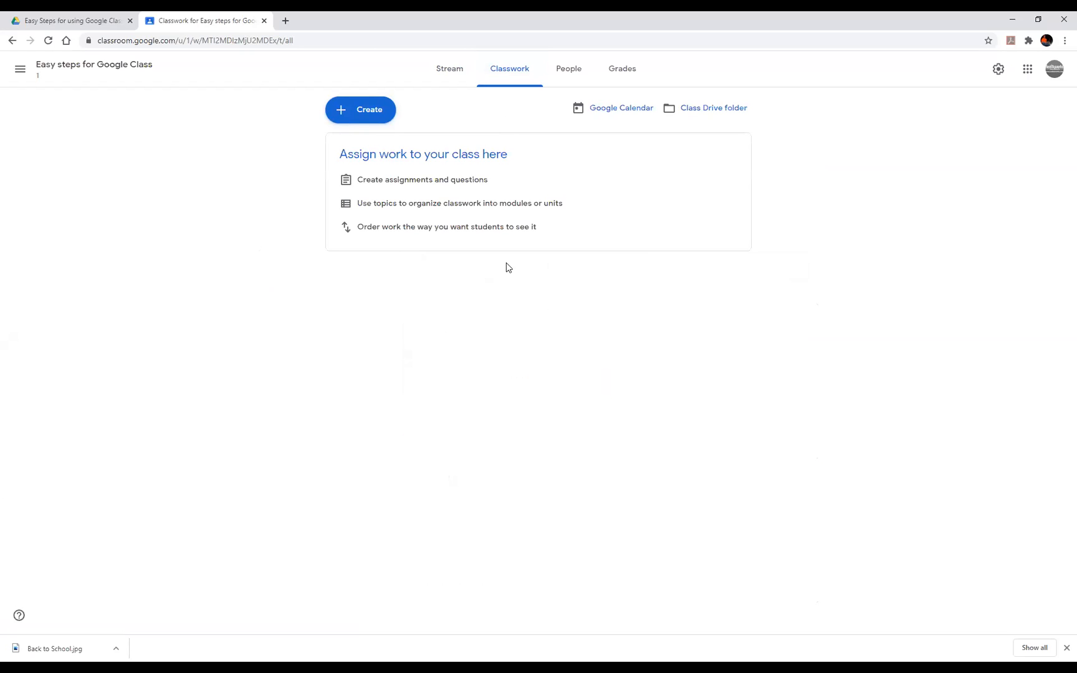
click(369, 117)
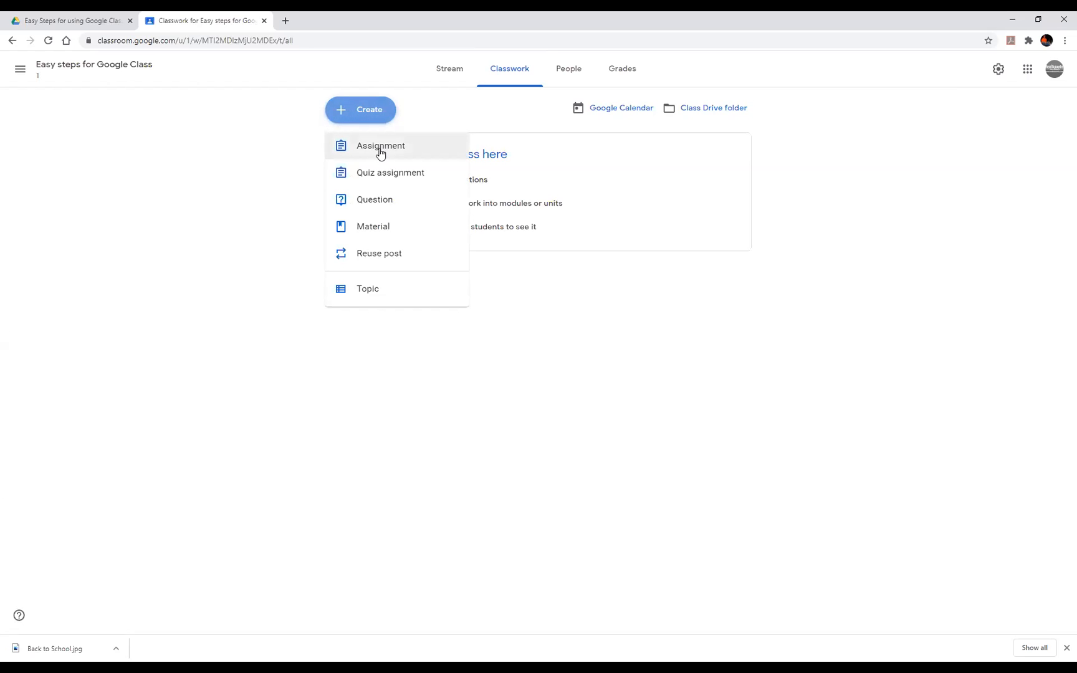
click(380, 149)
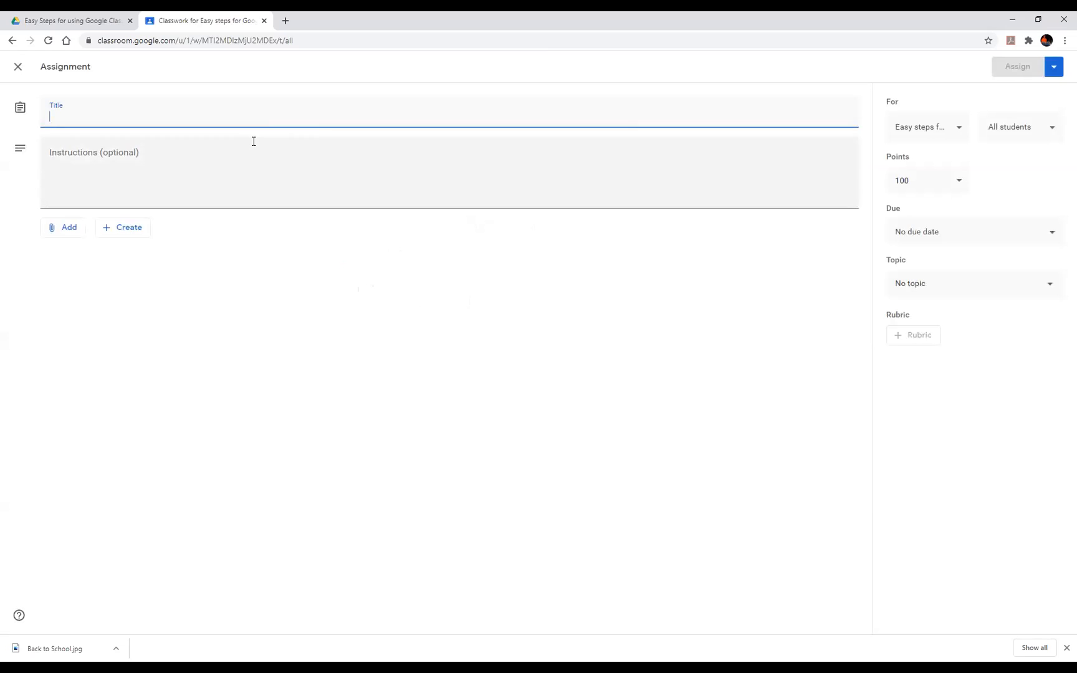
- Title the assignment '1st Day of school' with instructions 'Take a look at this.'
text(1st d)
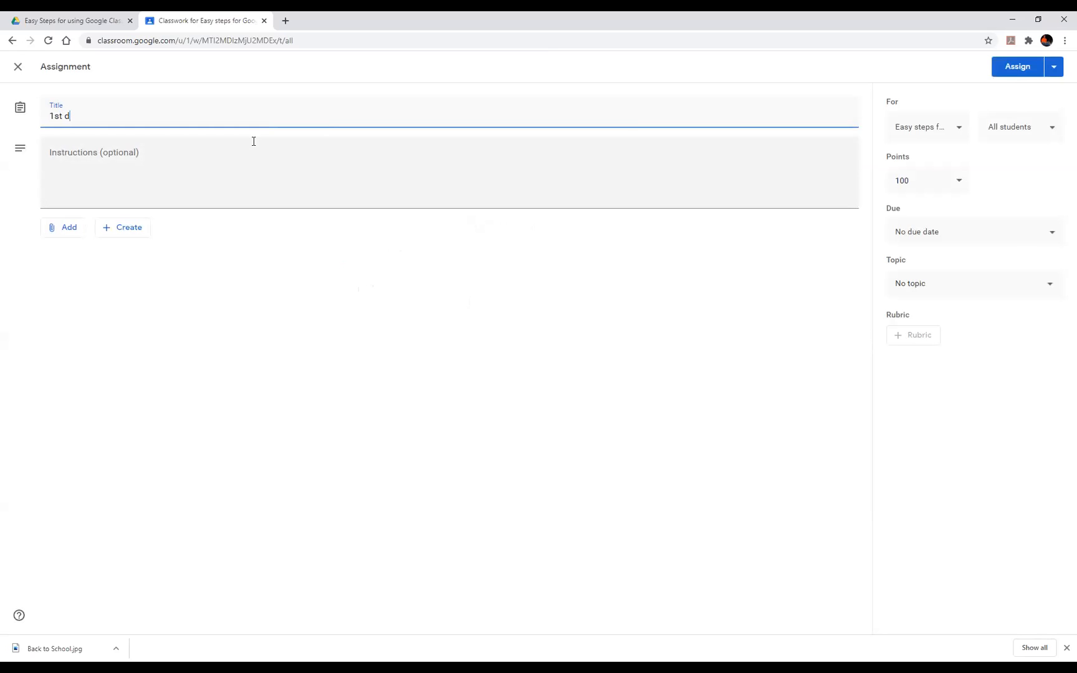
key(BackSpace)
text(Day of )
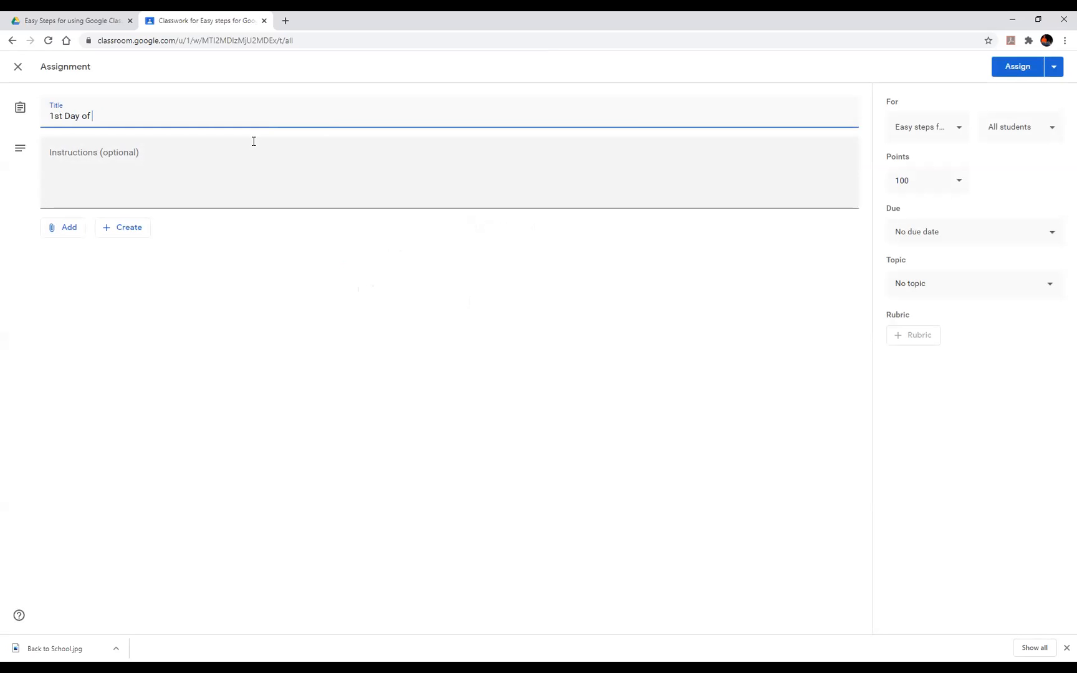
text(school)
click(236, 165)
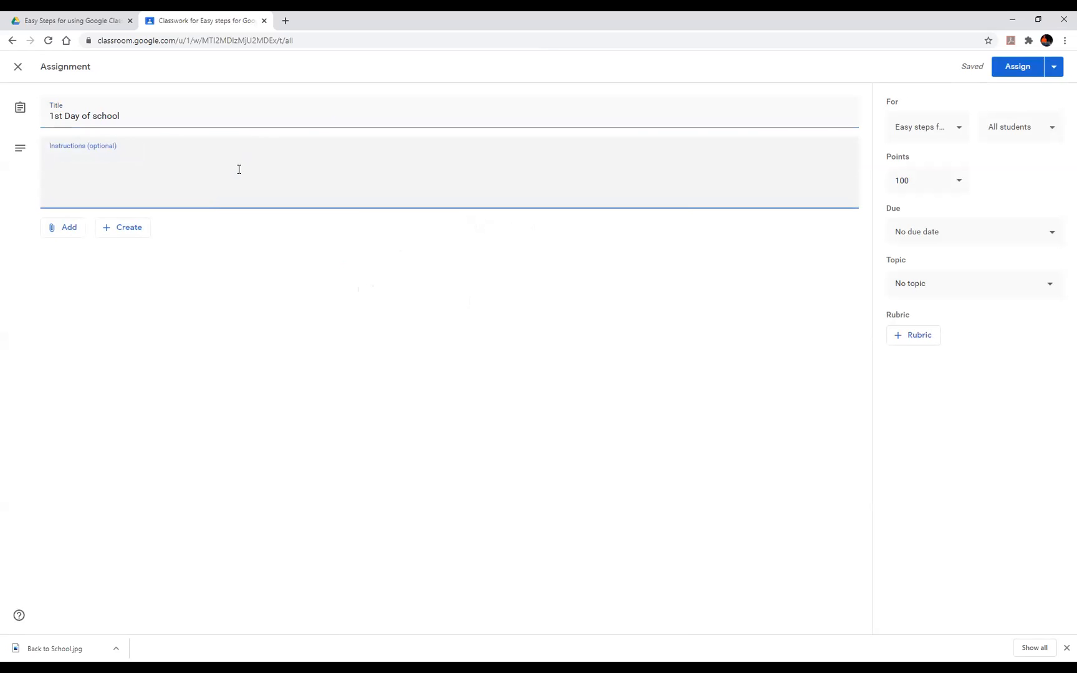
text(Take a look at this.)
click(116, 235)
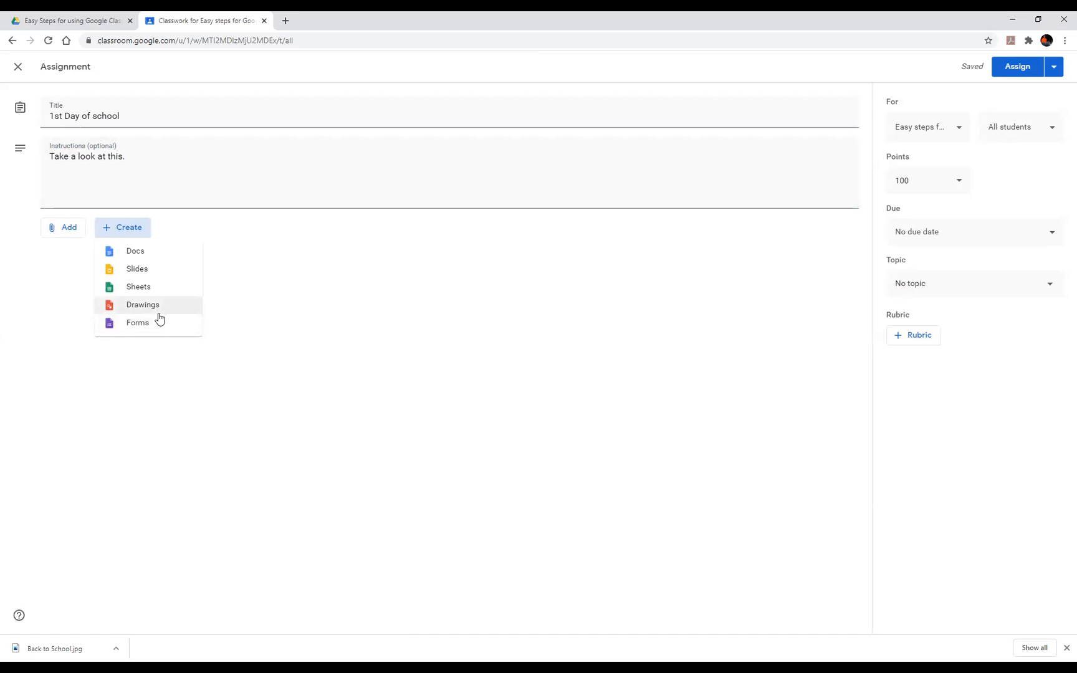
- Attach Back to School.jpg from Google Drive to the assignment
click(73, 233)
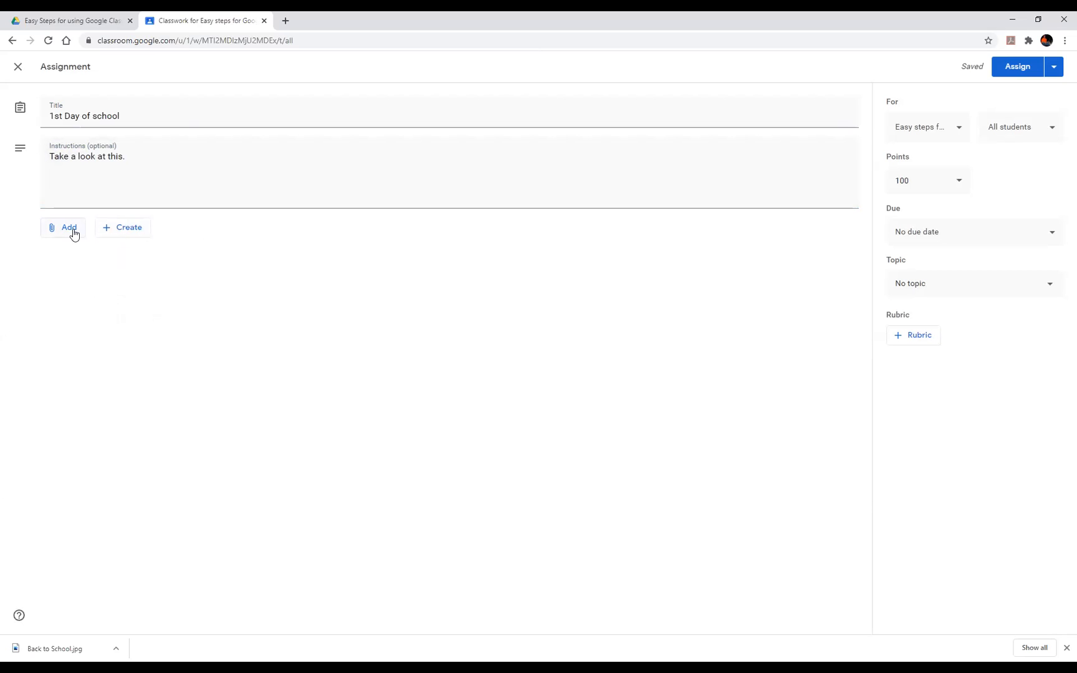
click(72, 231)
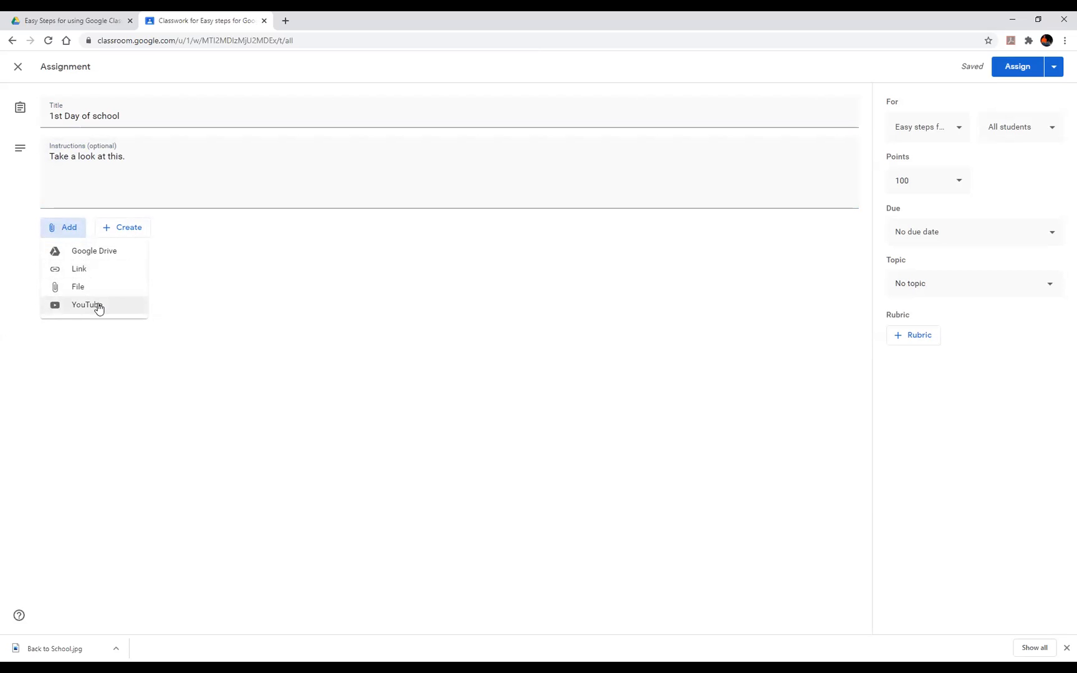
click(96, 252)
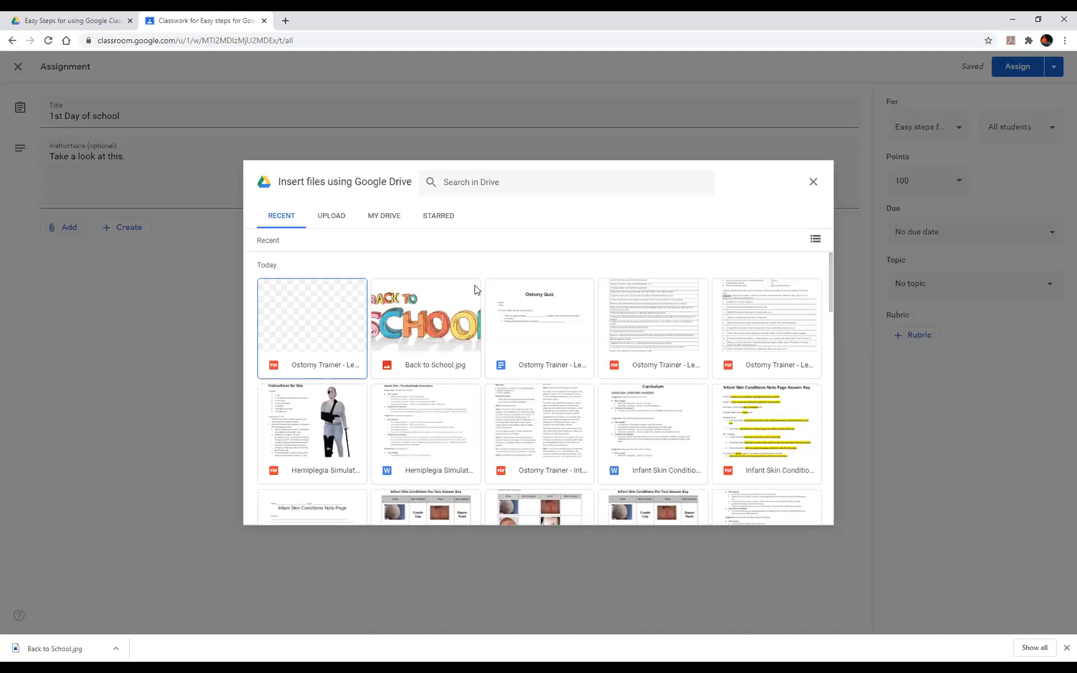
click(420, 328)
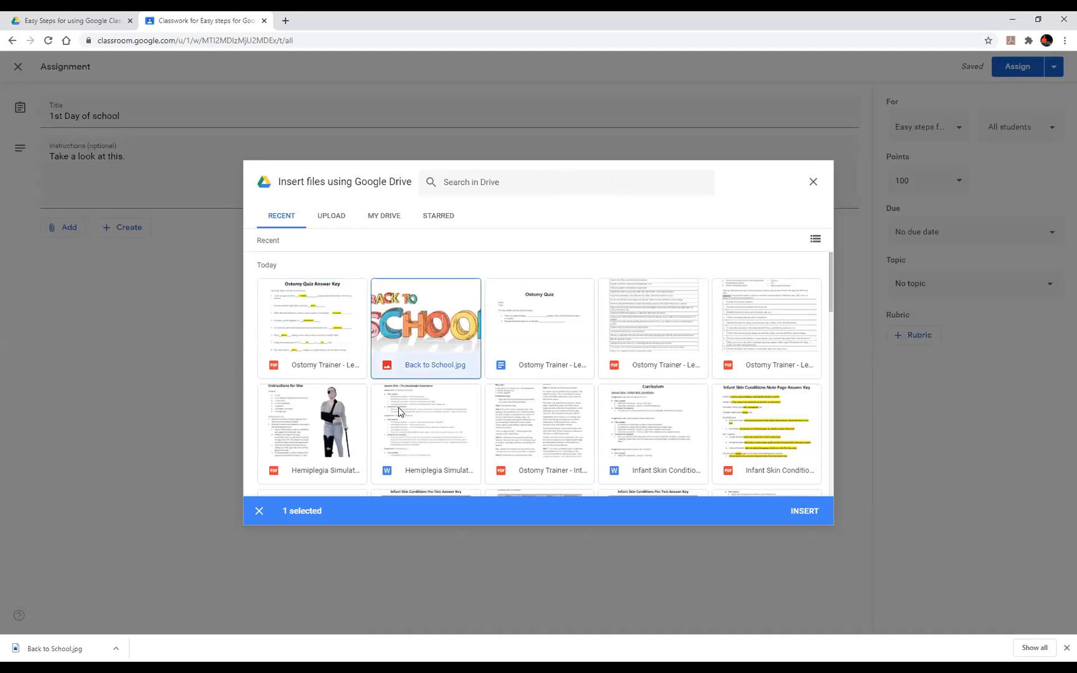
click(804, 511)
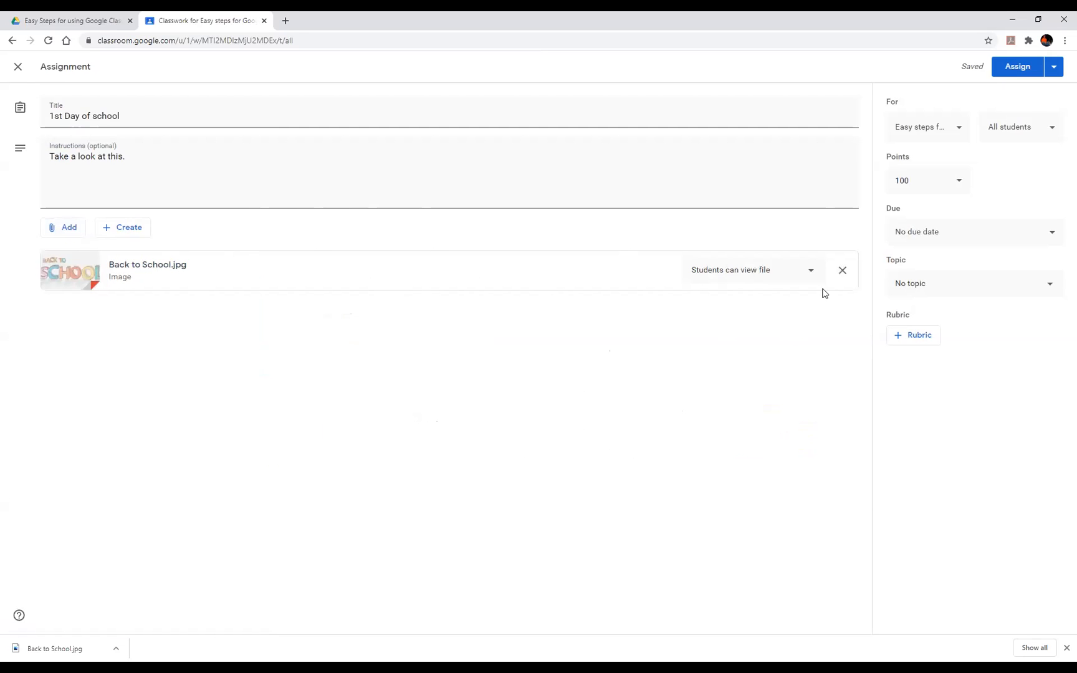
- Keep the image view-only for students and leave the assignment with no due date
click(812, 272)
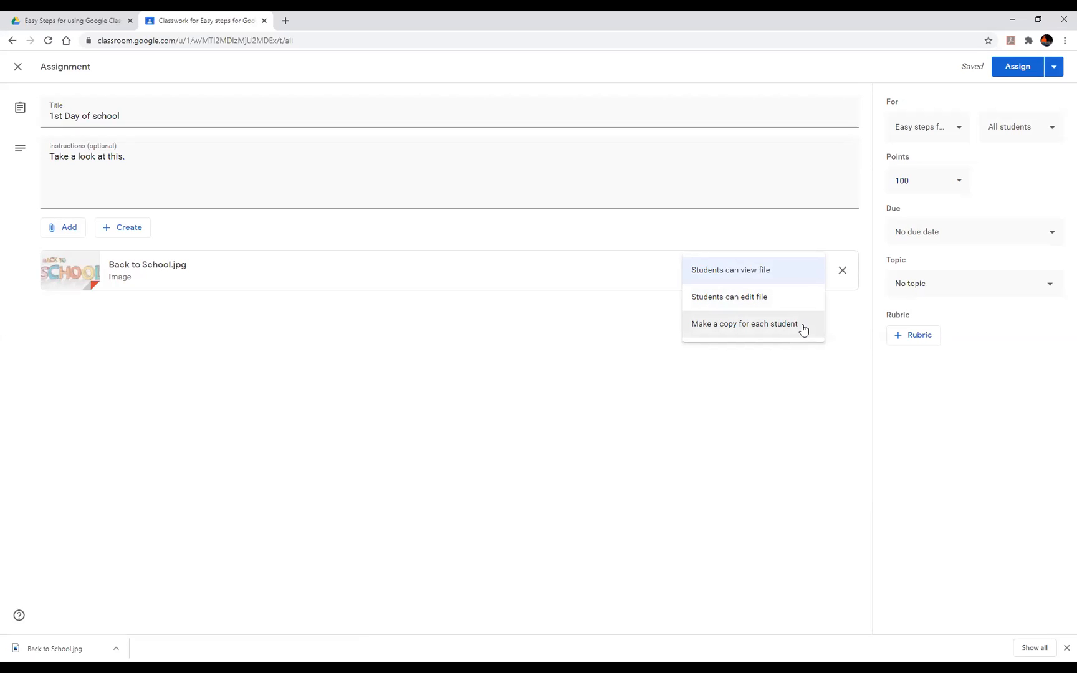
click(768, 269)
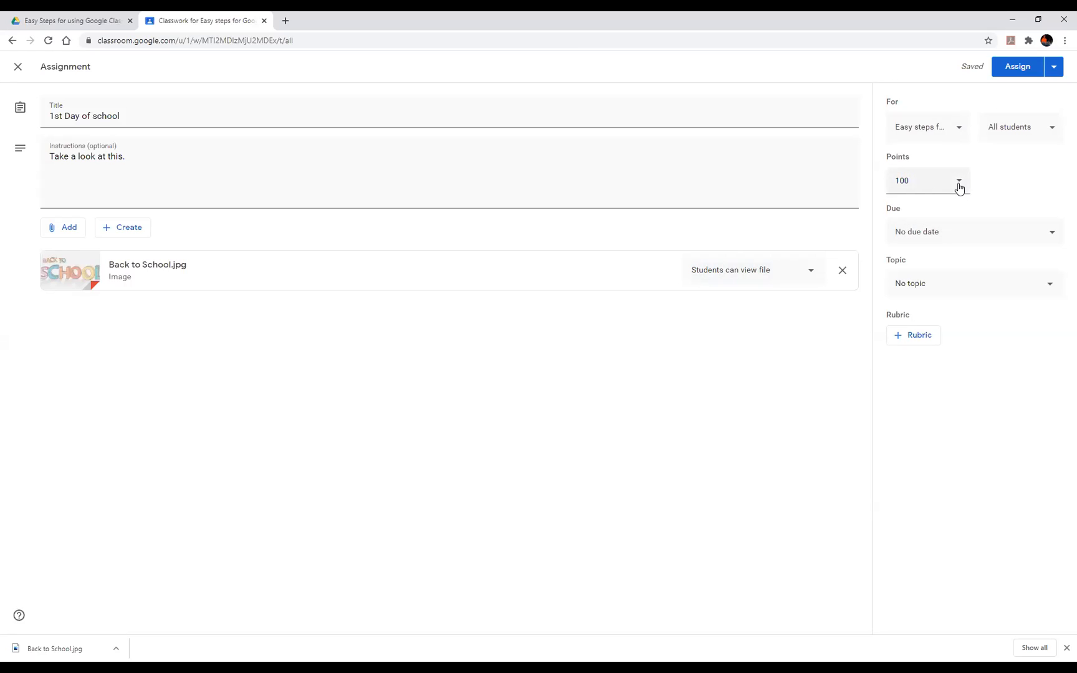
click(980, 238)
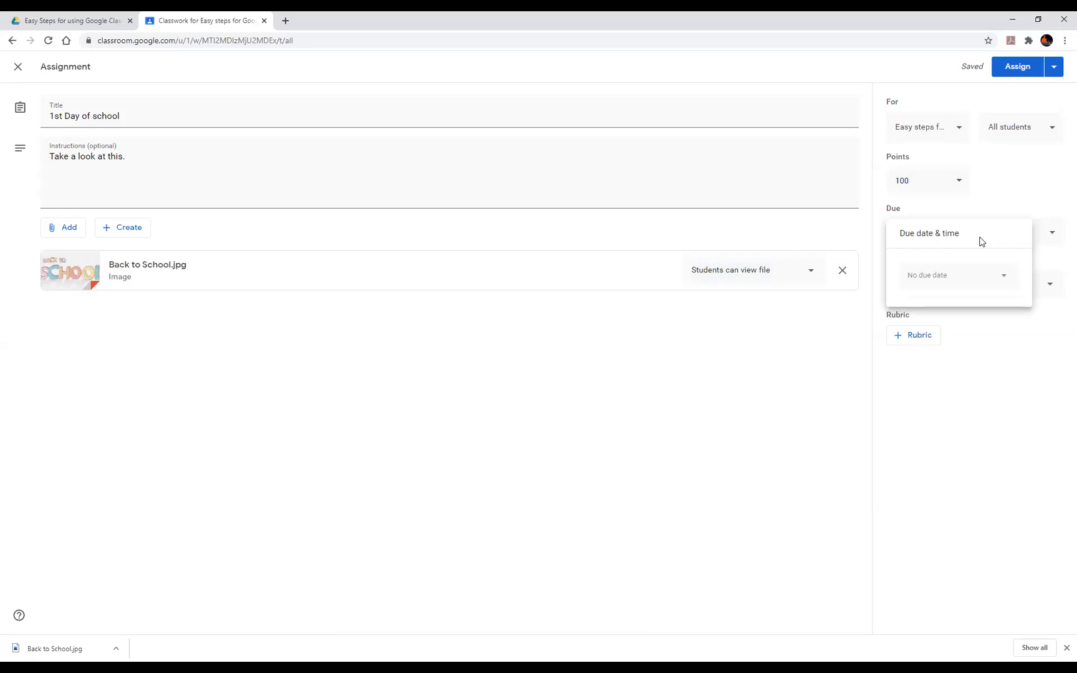
click(1000, 417)
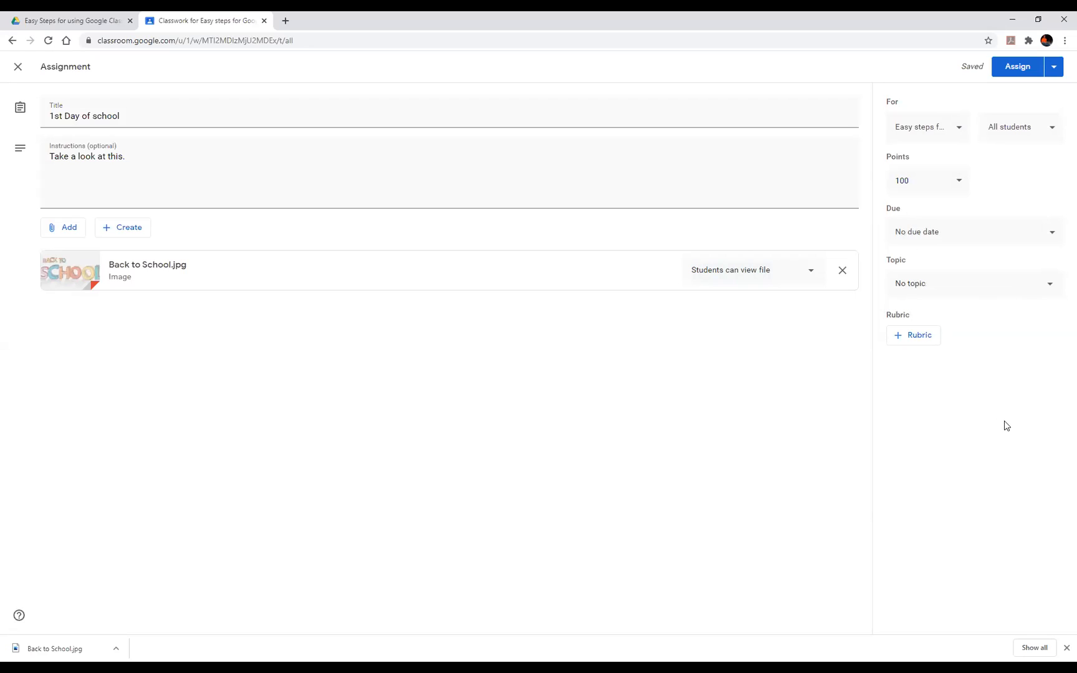
click(995, 286)
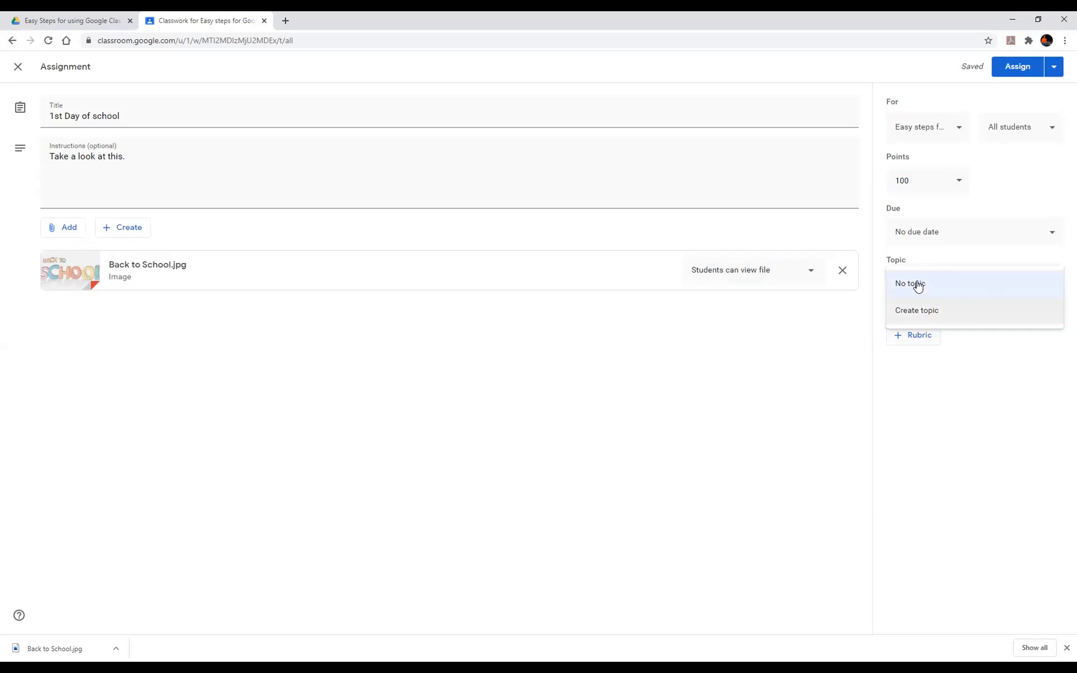
- Create the topic 'Starting School' for the assignment
click(921, 311)
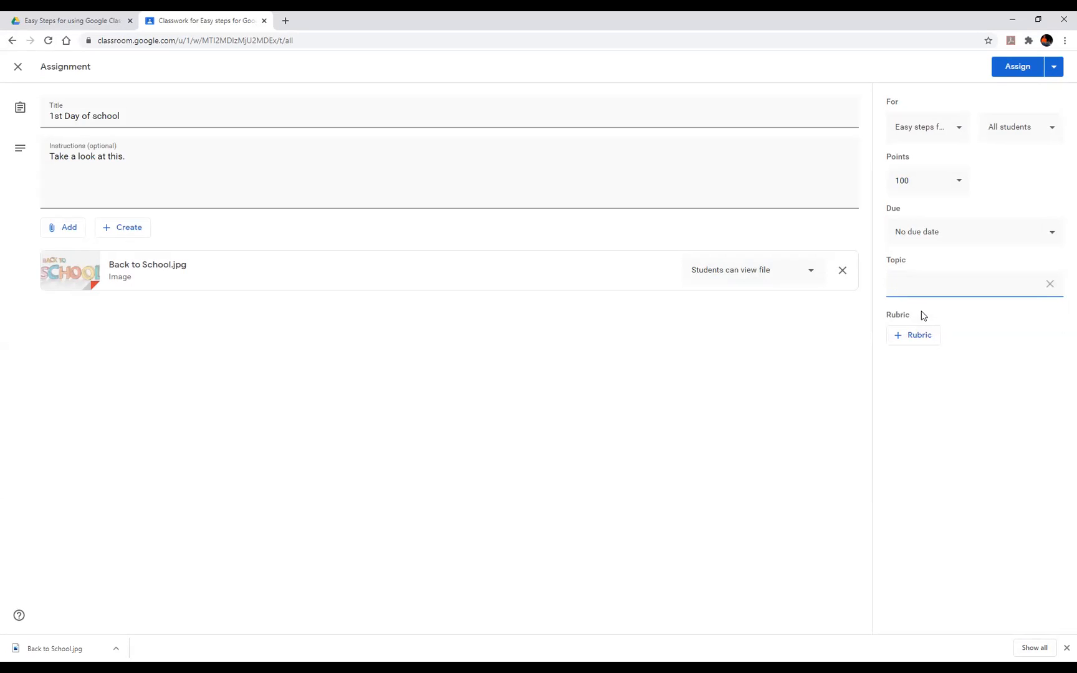
text(Starting School)
click(936, 446)
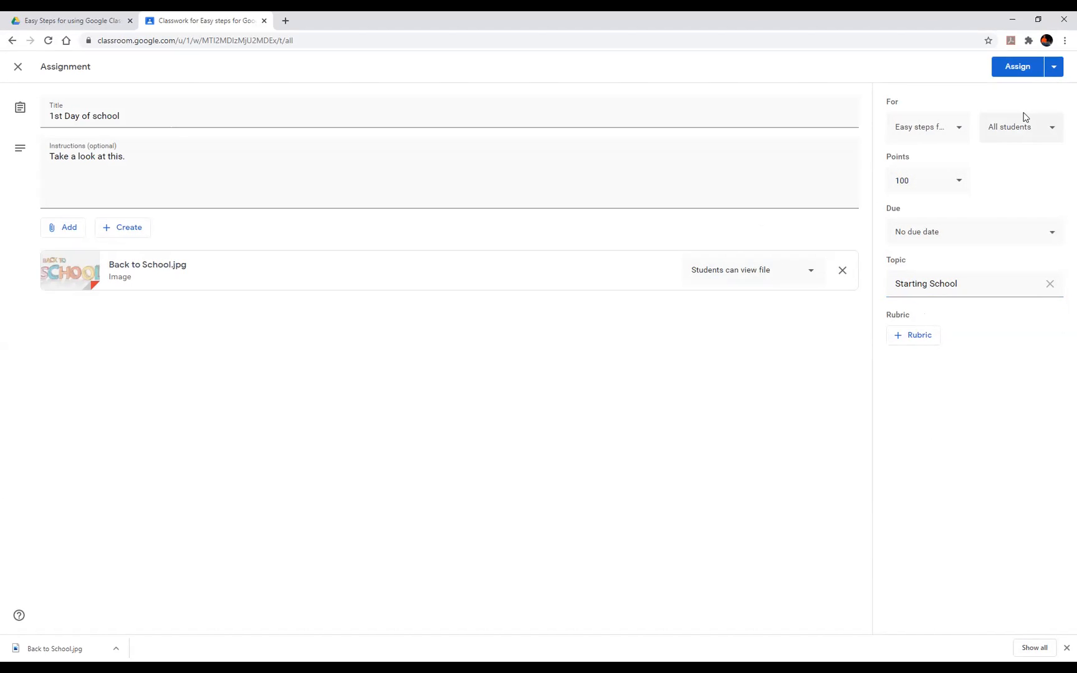
- Assign '1st Day of school' to the class from the Assign menu
click(1055, 67)
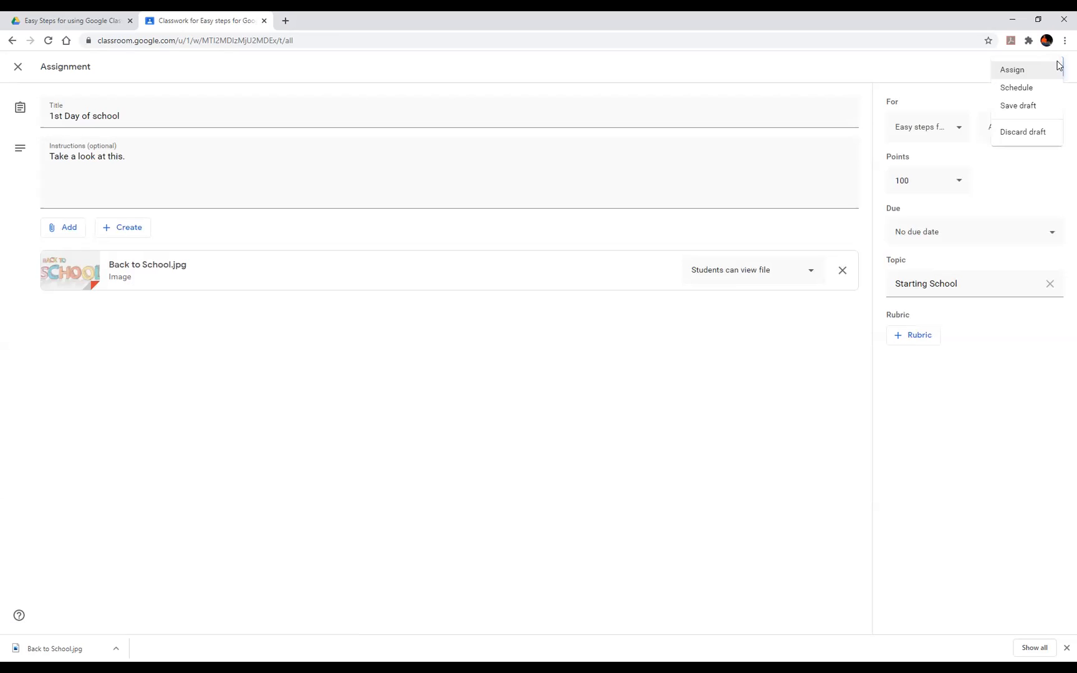
click(1058, 65)
click(1054, 70)
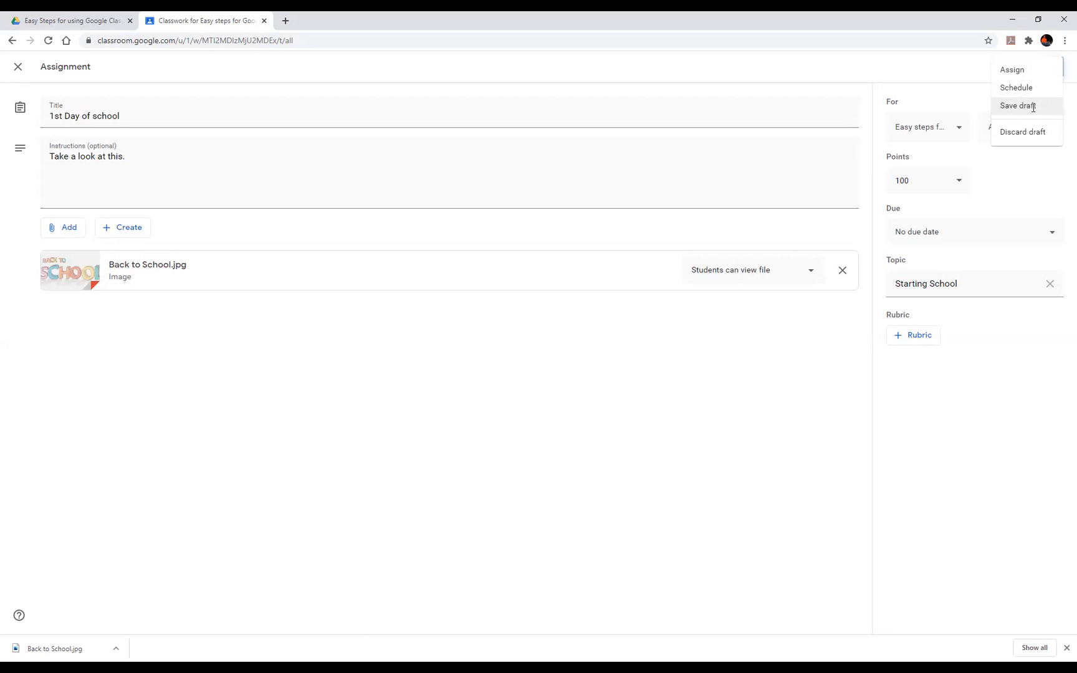
click(1022, 73)
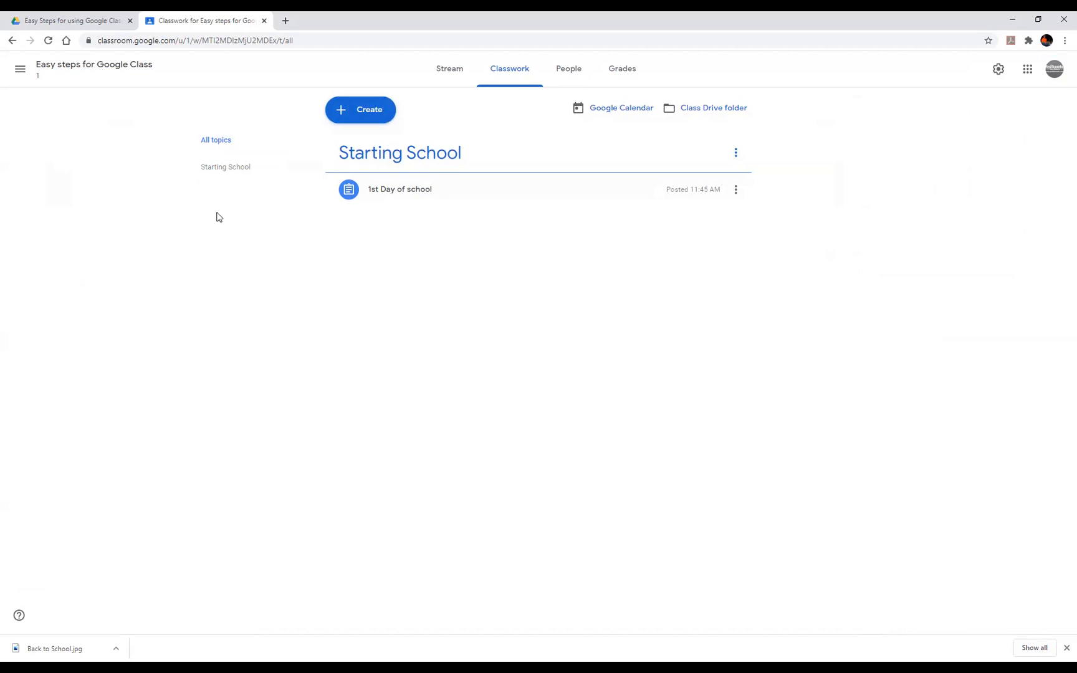
- View the Starting School topic, then open the class's People list showing only the teacher
click(222, 175)
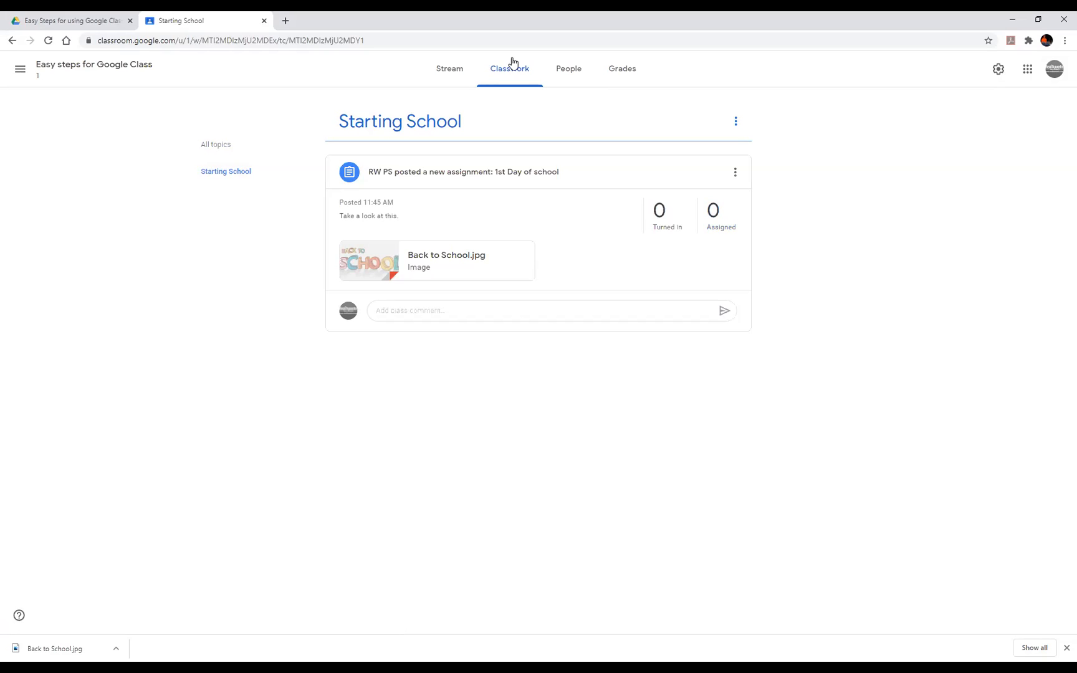
click(560, 75)
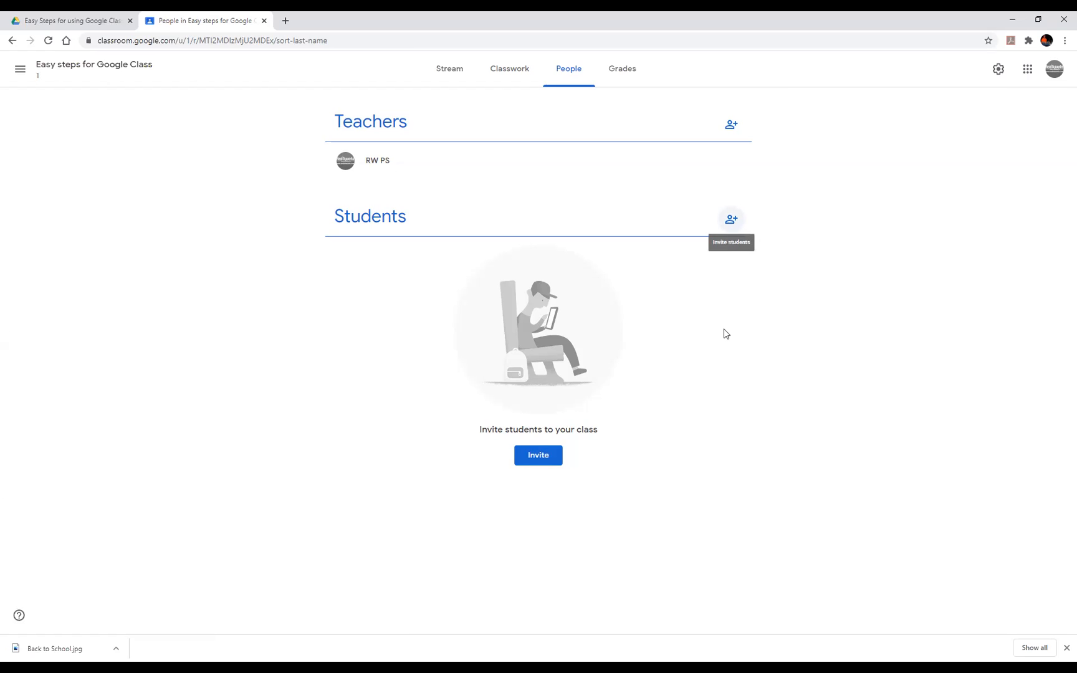
- Invite one student by entering their e-mail address and selecting the matching account
click(536, 461)
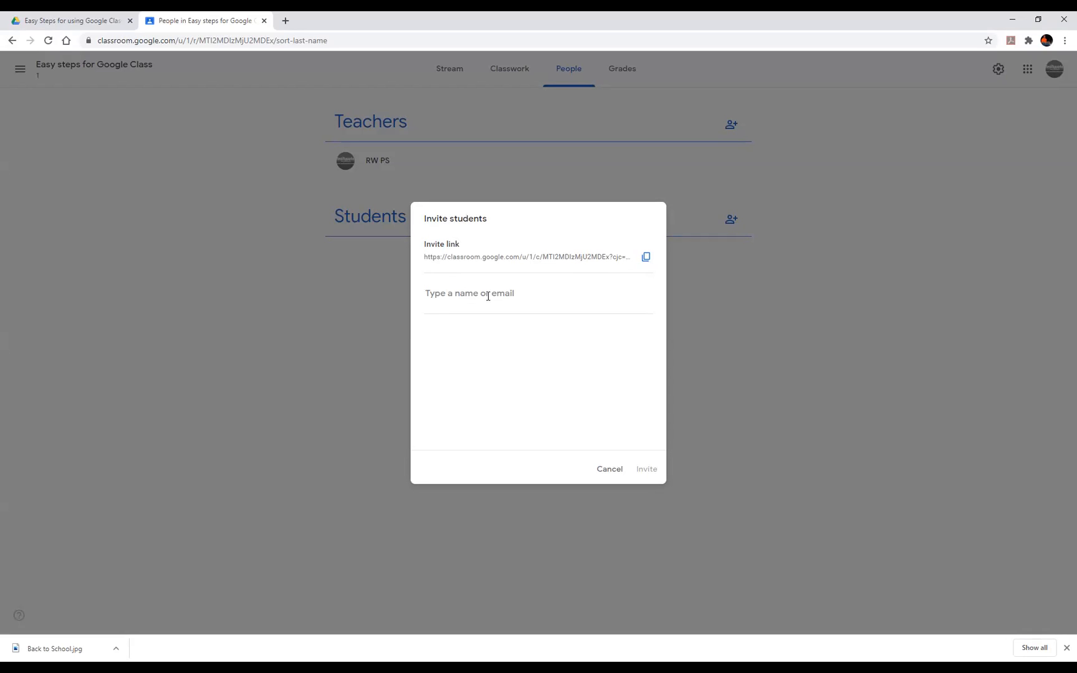
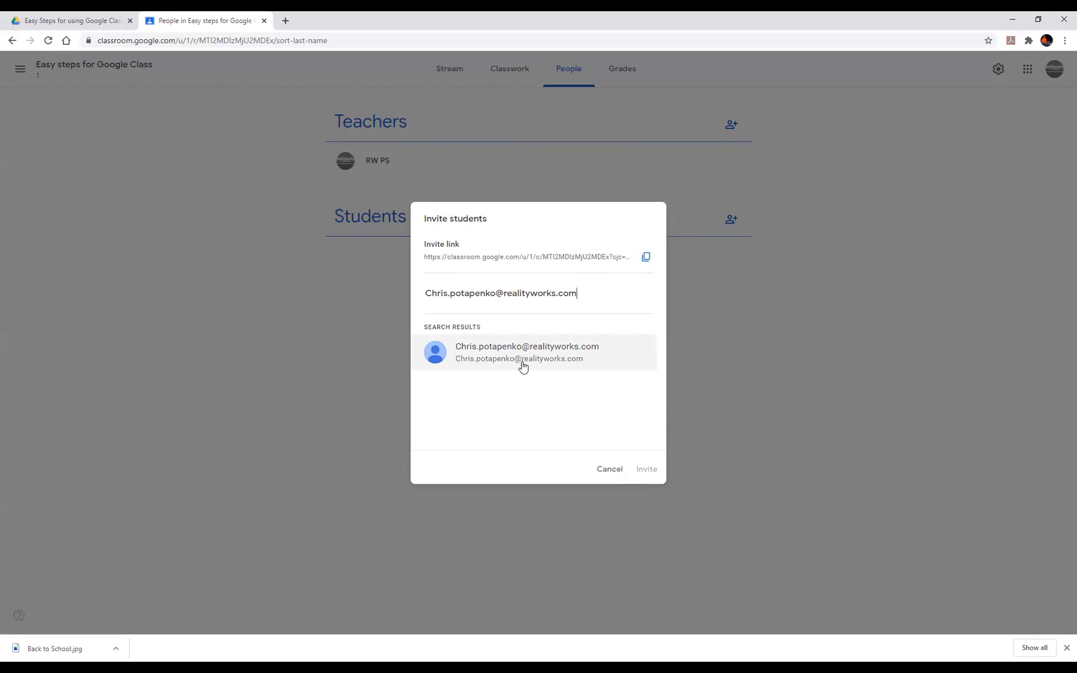
click(548, 361)
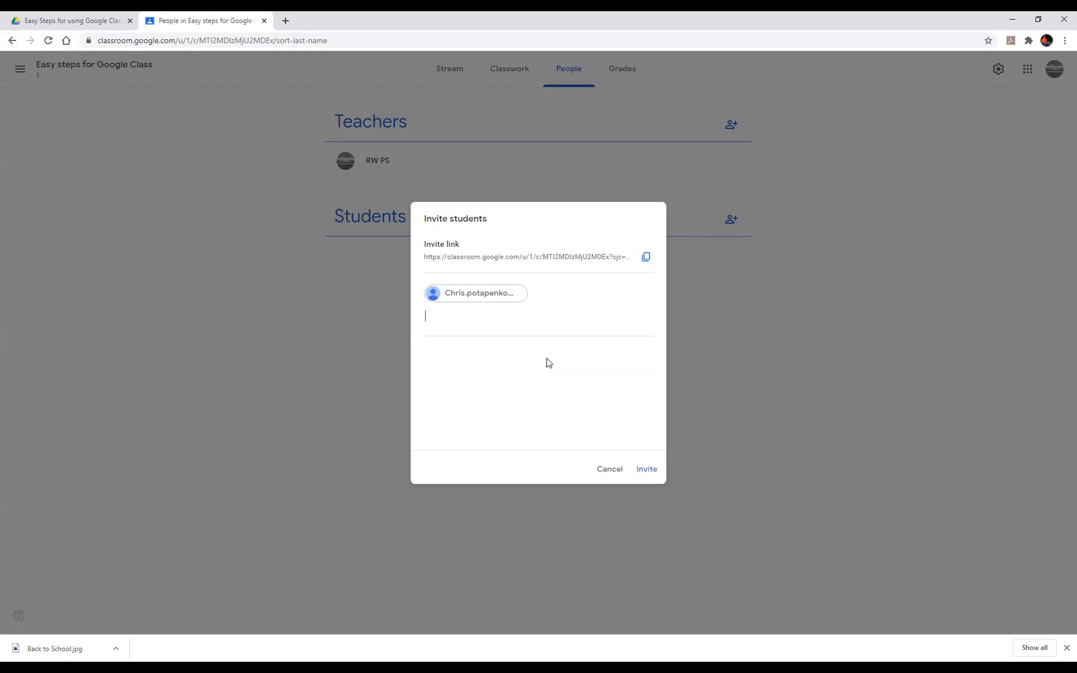
click(654, 475)
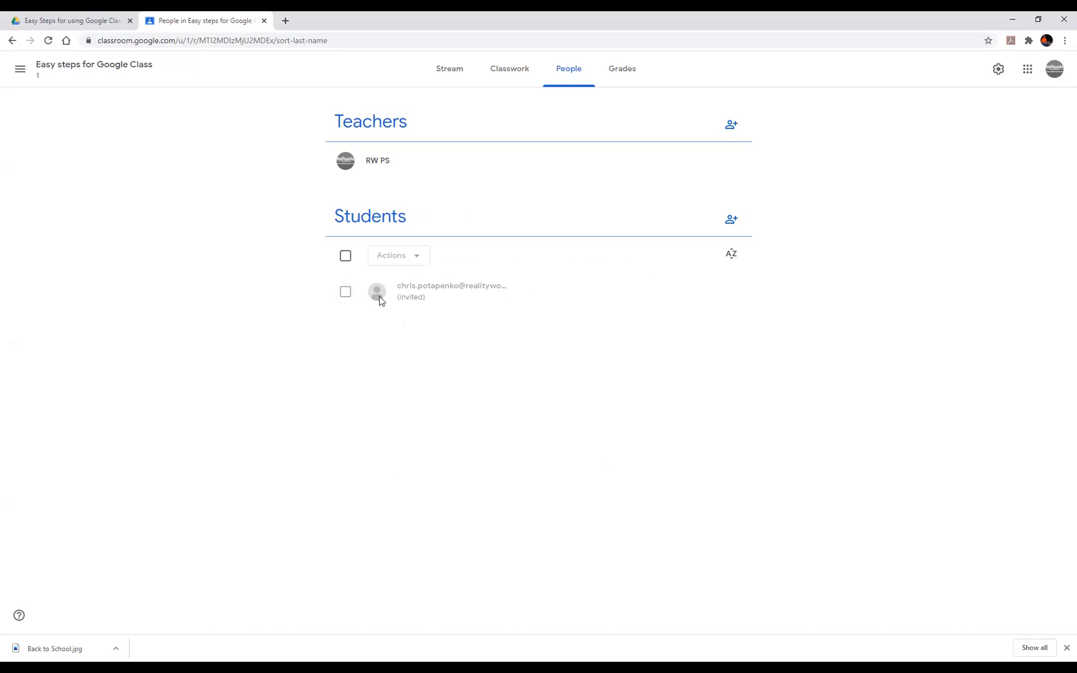
- Select the invited student, close Actions without removing them, and view the Grades page
click(345, 292)
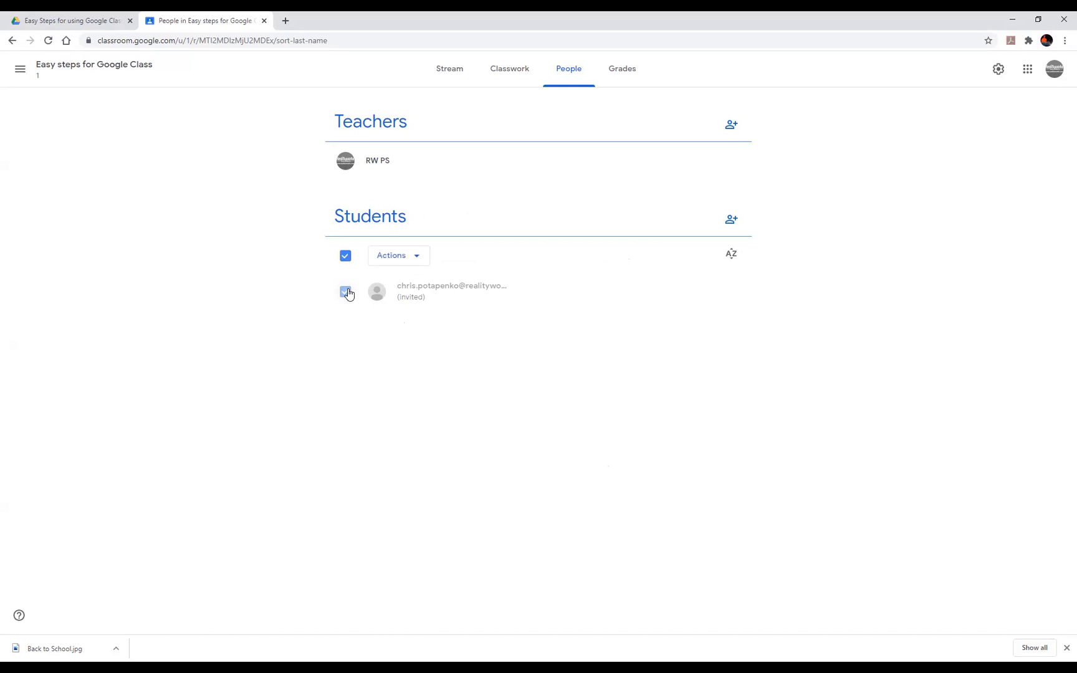
click(418, 255)
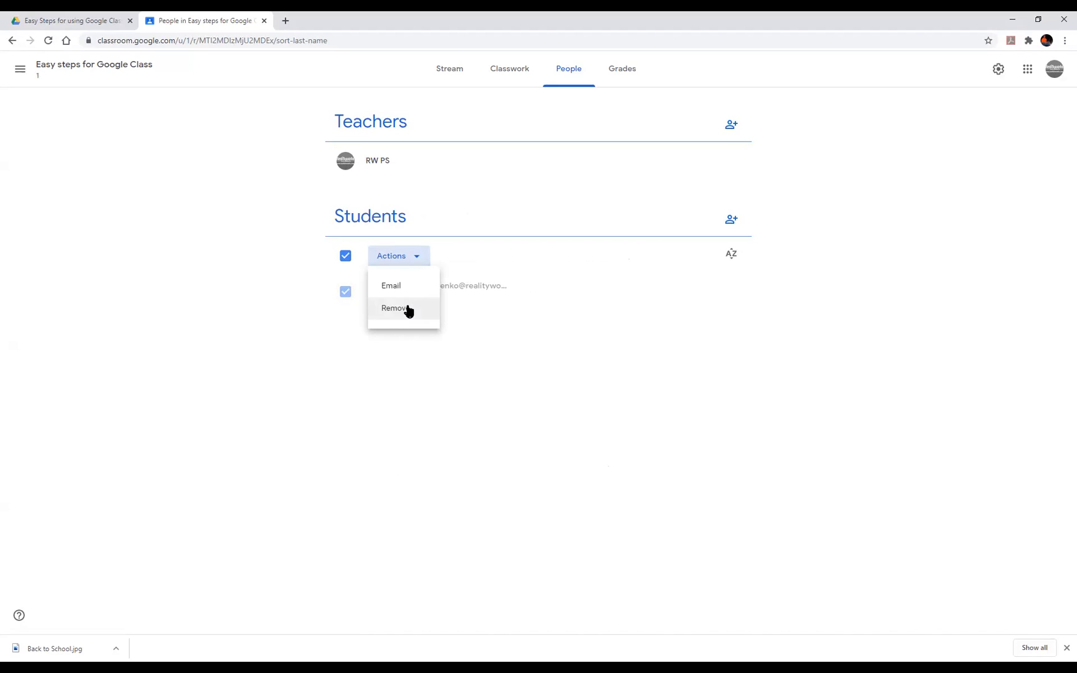
click(394, 423)
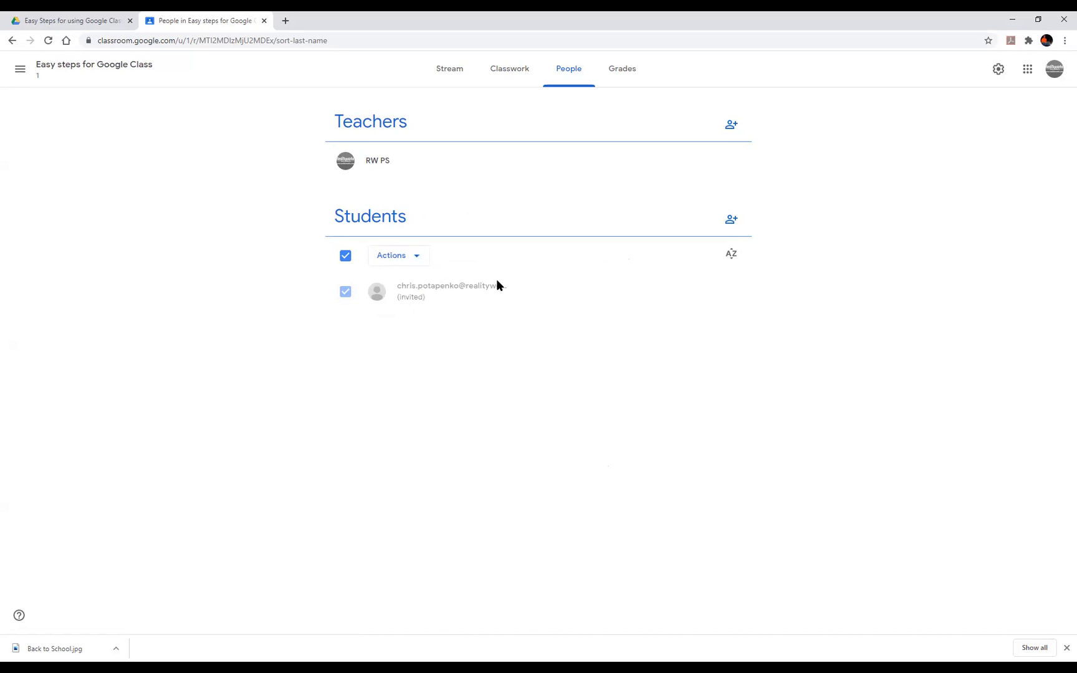
click(624, 74)
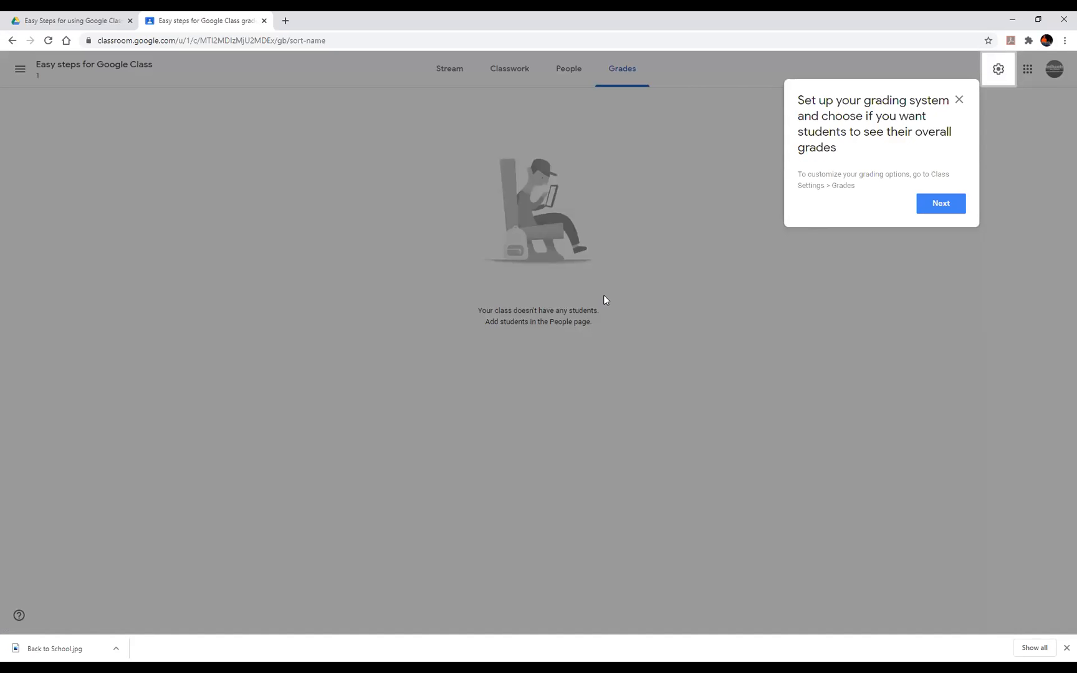
- Dismiss the grading tip, browse Stream, Classwork, People and Grades, then return to People
click(958, 101)
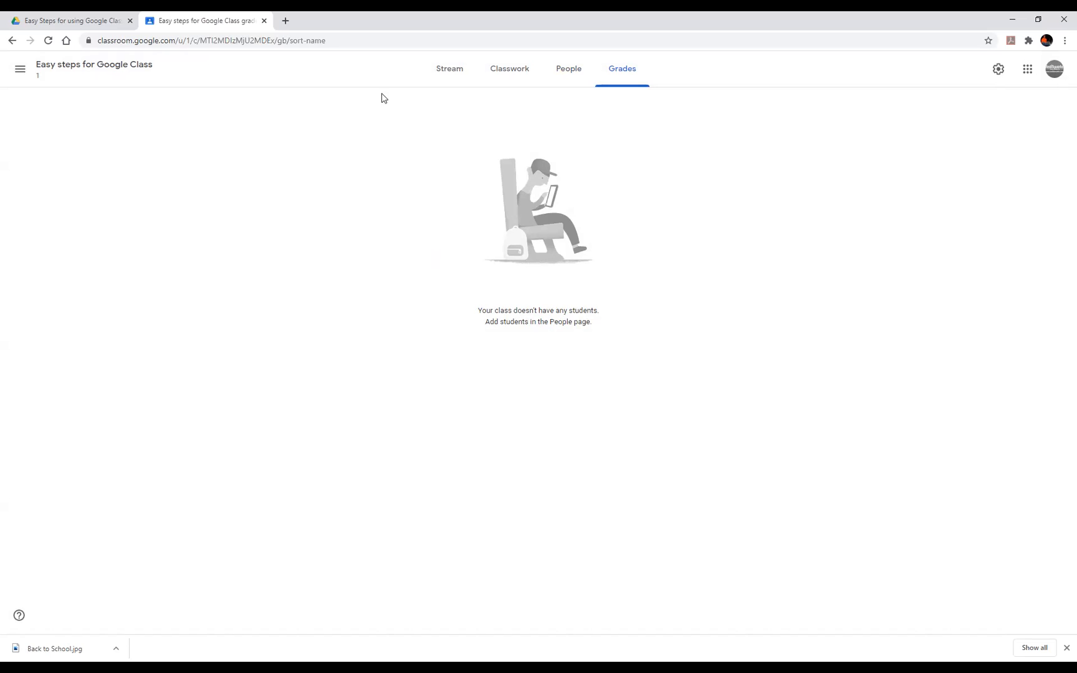
click(446, 73)
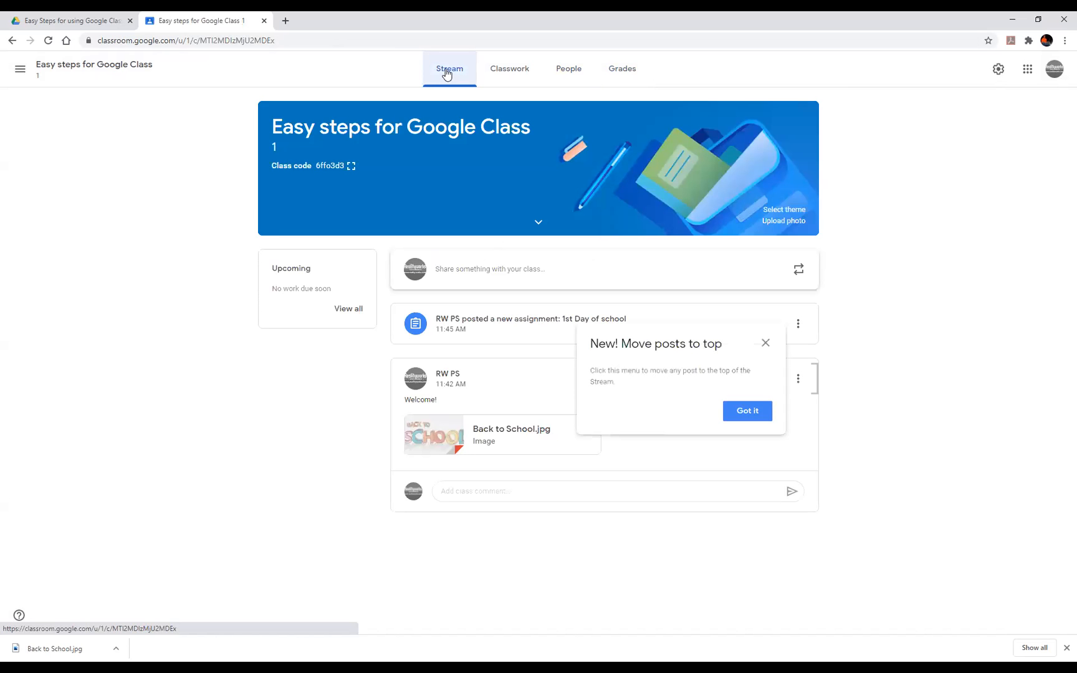
click(517, 73)
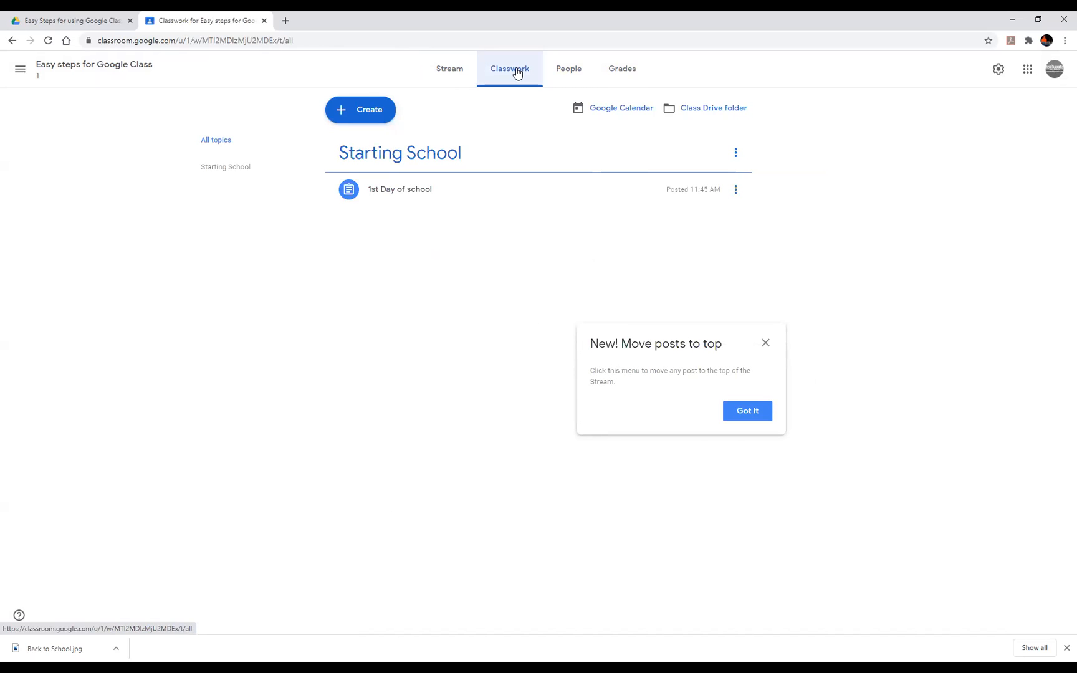
click(574, 73)
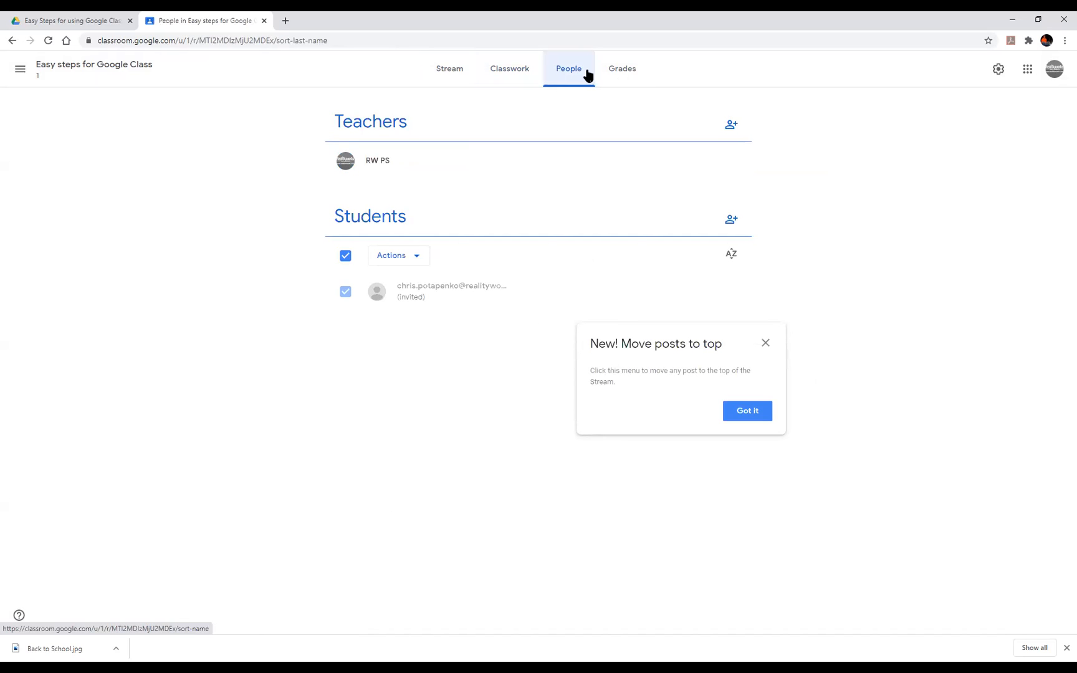
click(627, 77)
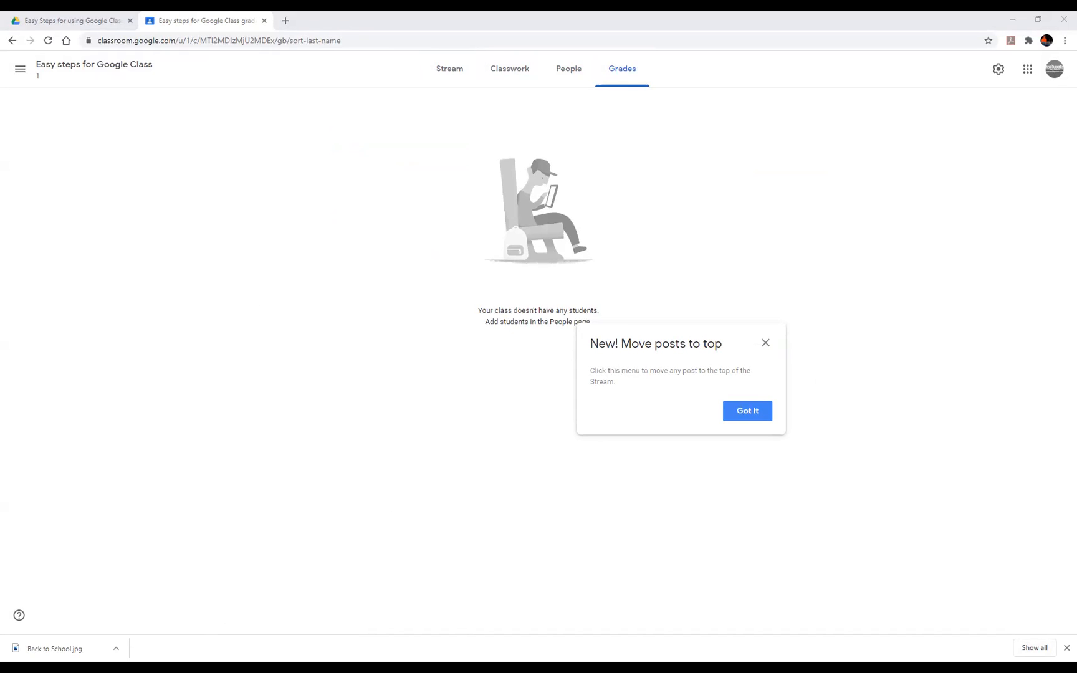
click(567, 78)
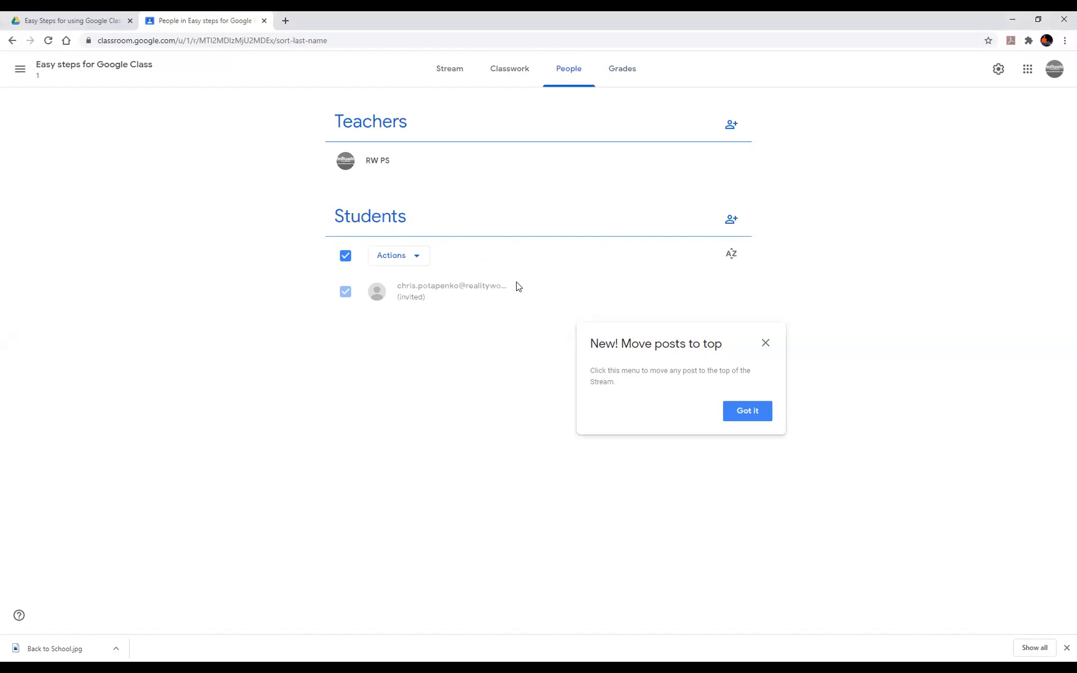